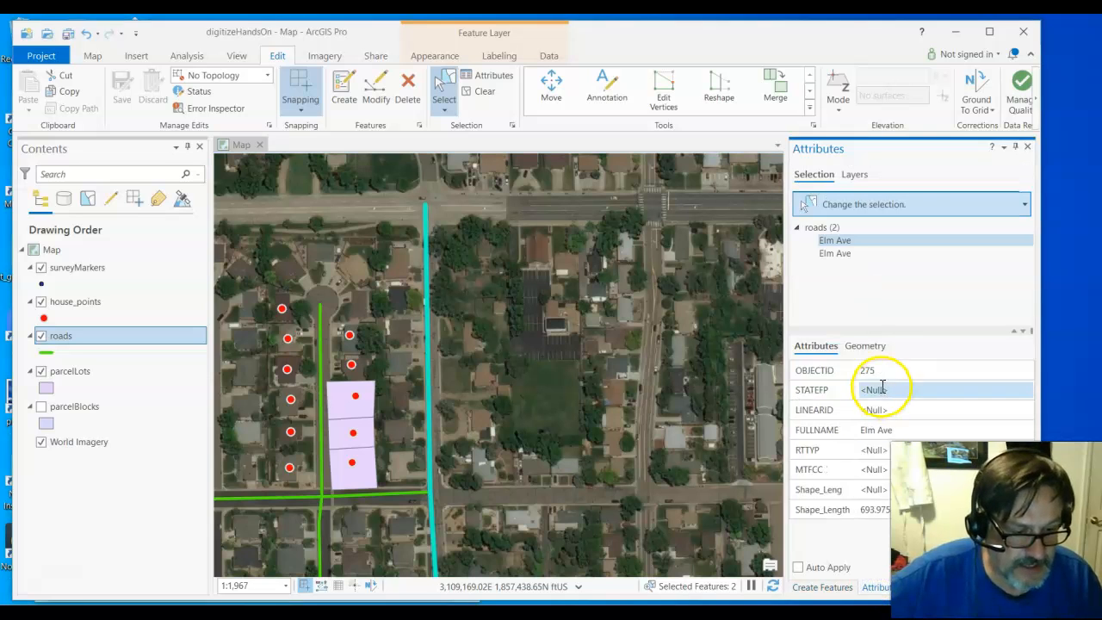
- Show the geometry of the selected Elm Ave road and examine the X and Y coordinates of its vertices
click(864, 347)
click(861, 399)
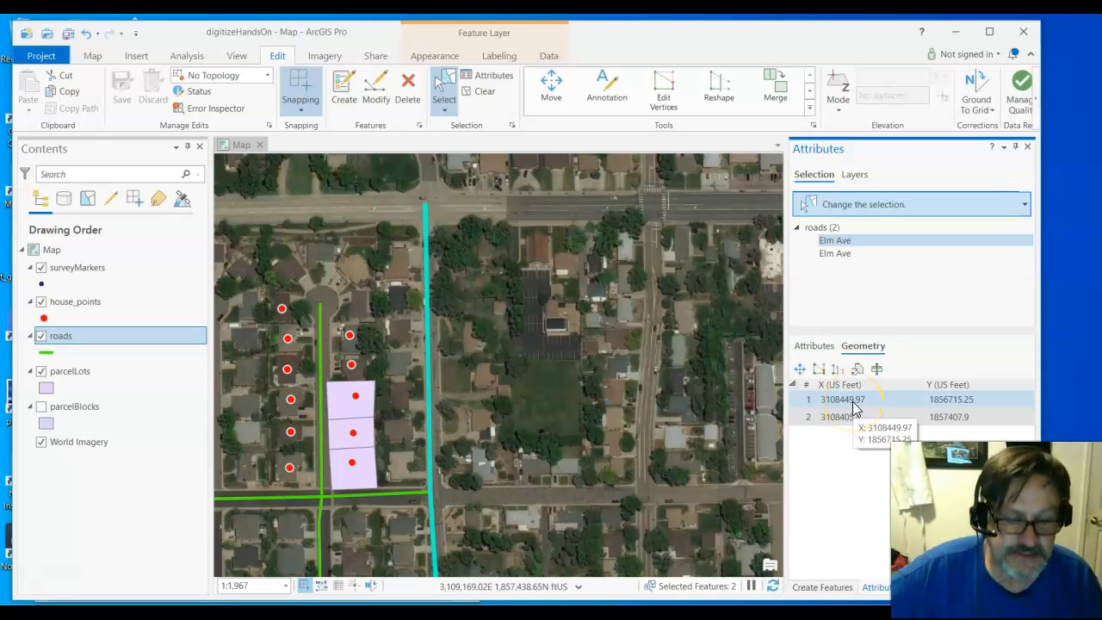
click(848, 412)
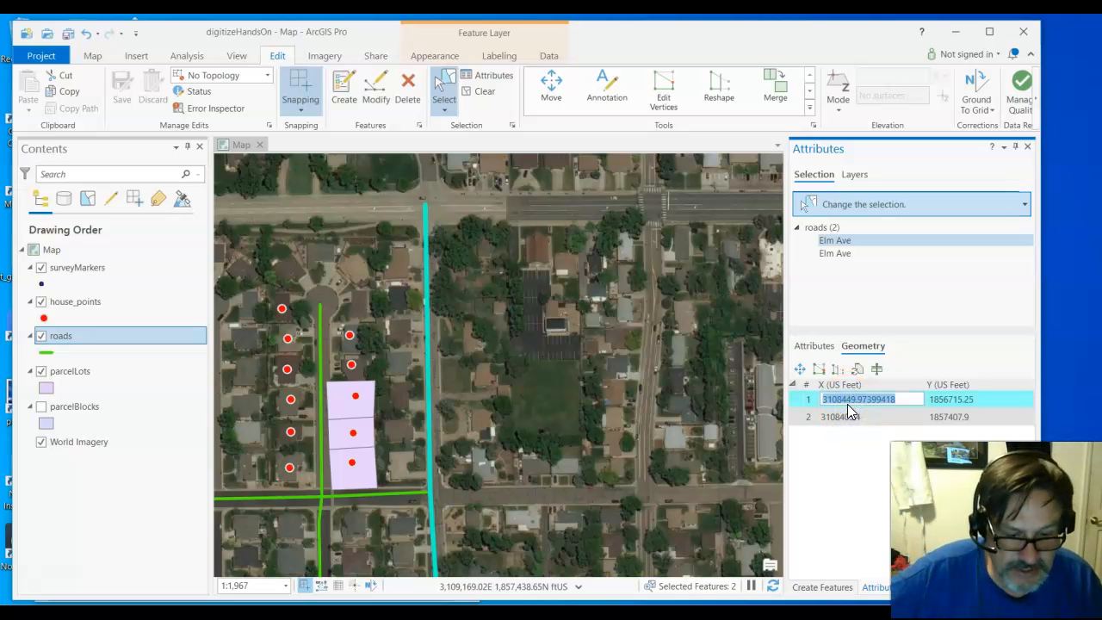
click(810, 422)
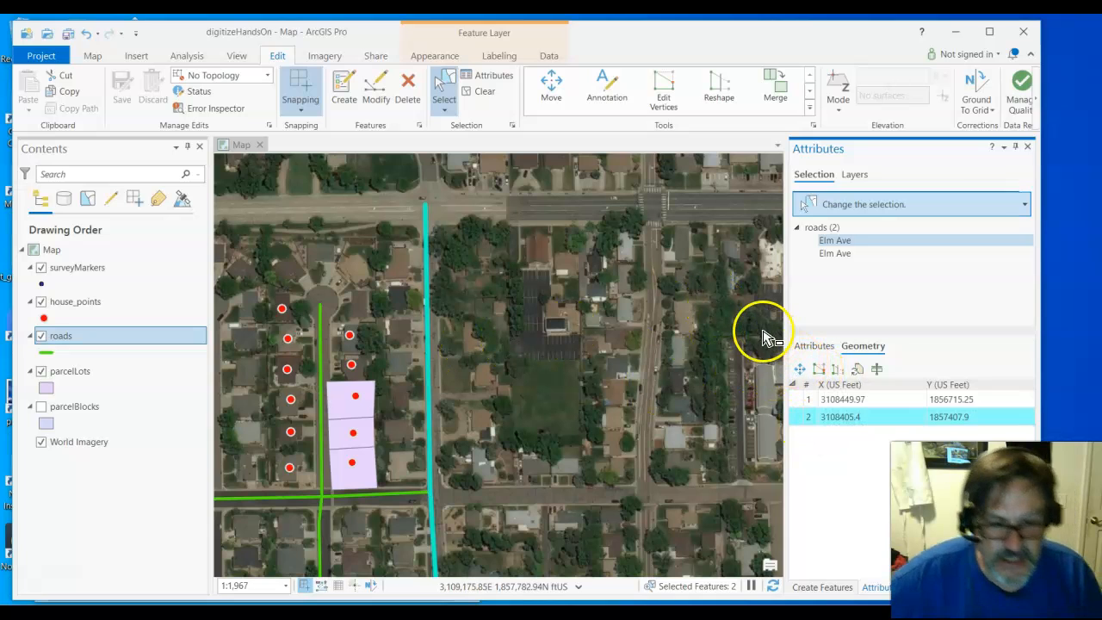
- Start Edit Vertices on the Elm Ave segment south of the intersection, with the whole segment in view
click(817, 372)
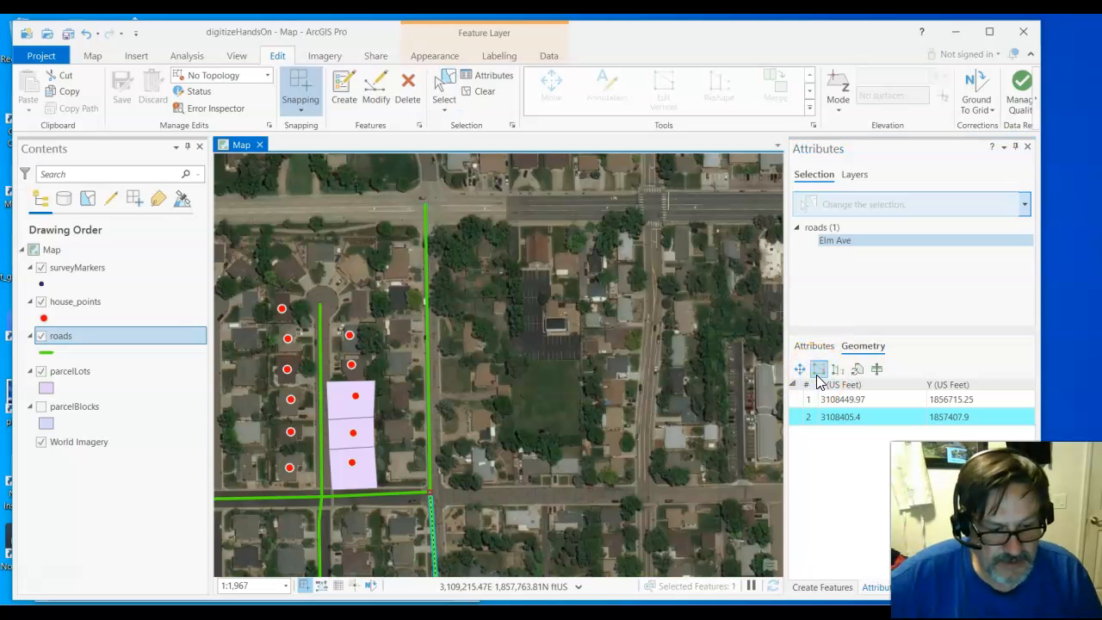
scroll(537, 420, down, 4)
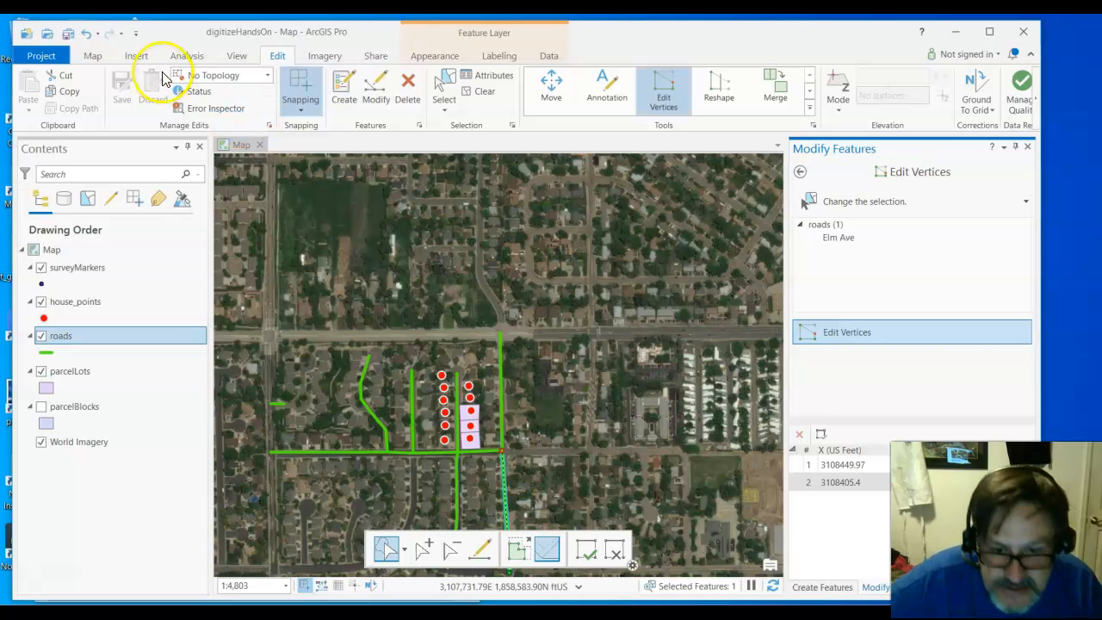
click(92, 57)
click(125, 86)
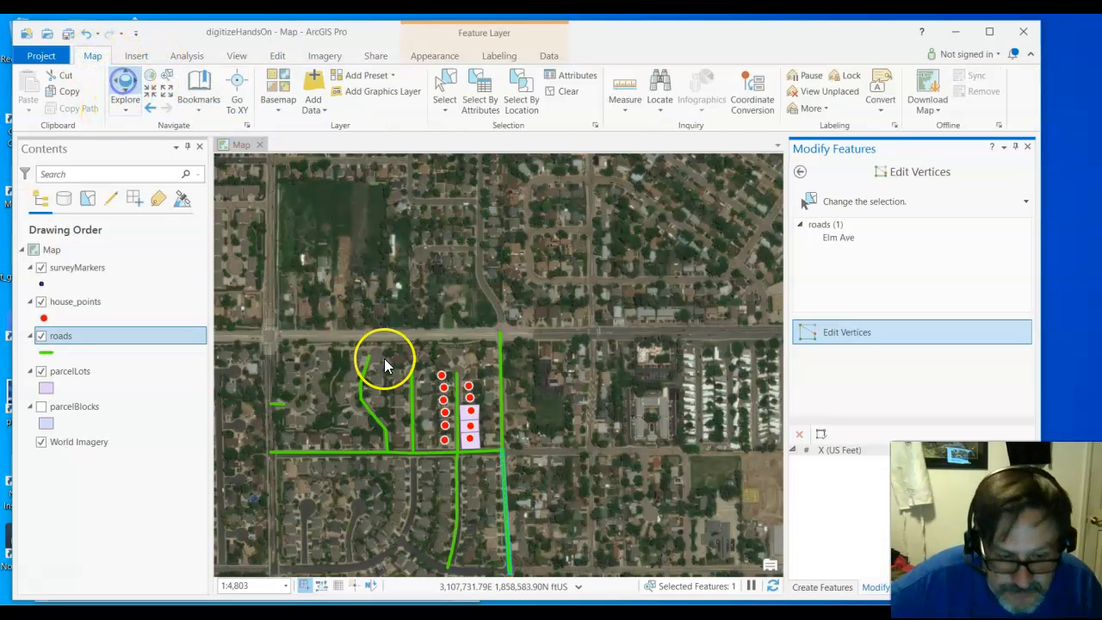
drag(551, 511, 487, 283)
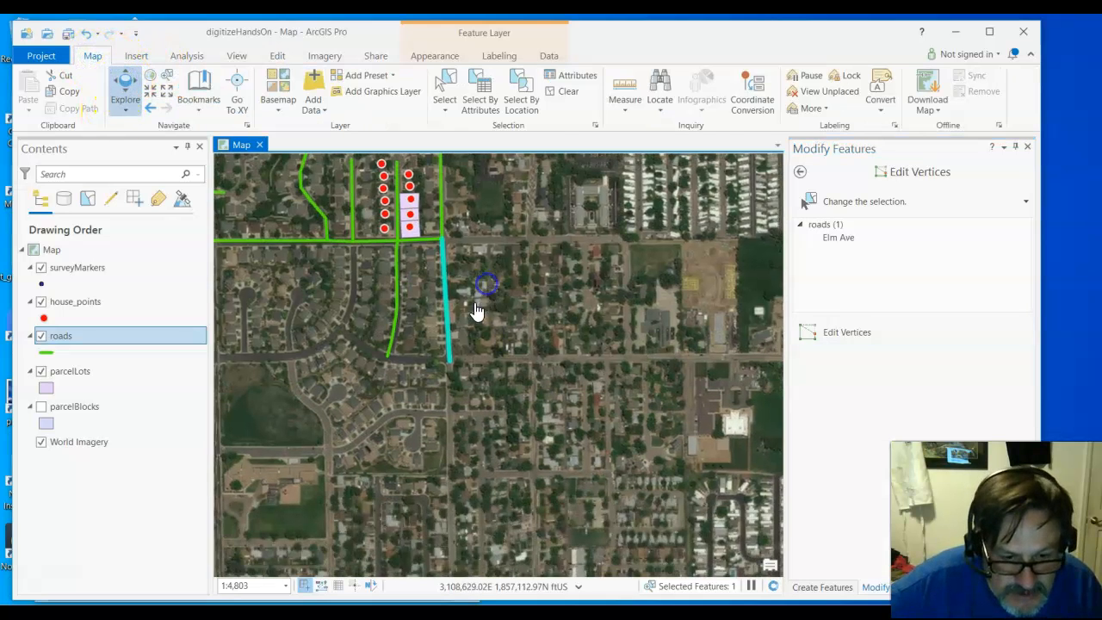
click(813, 337)
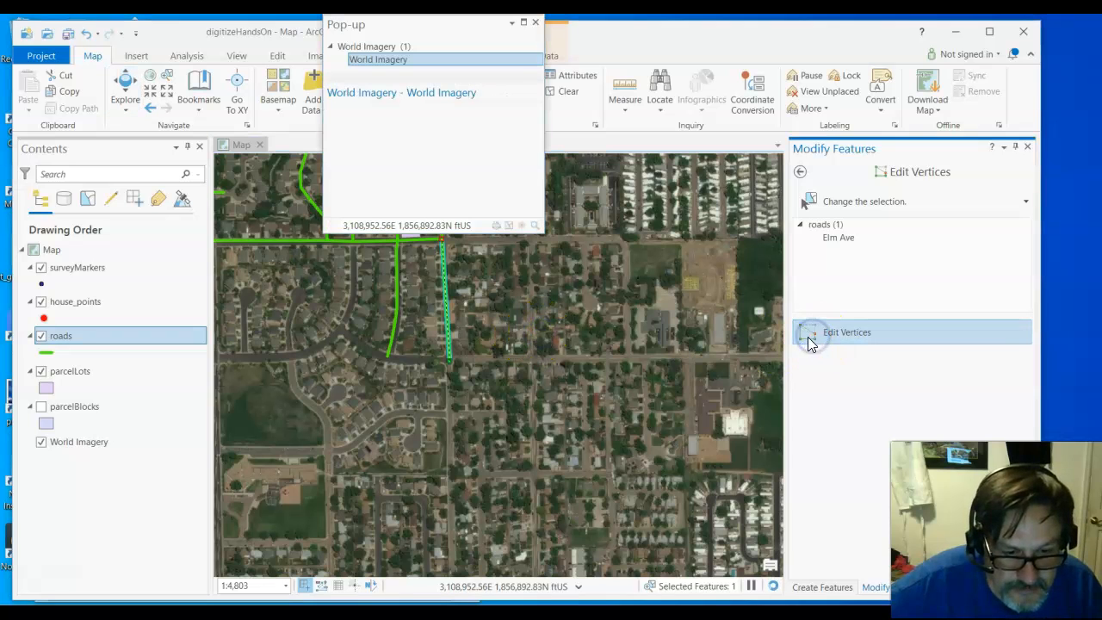
click(537, 25)
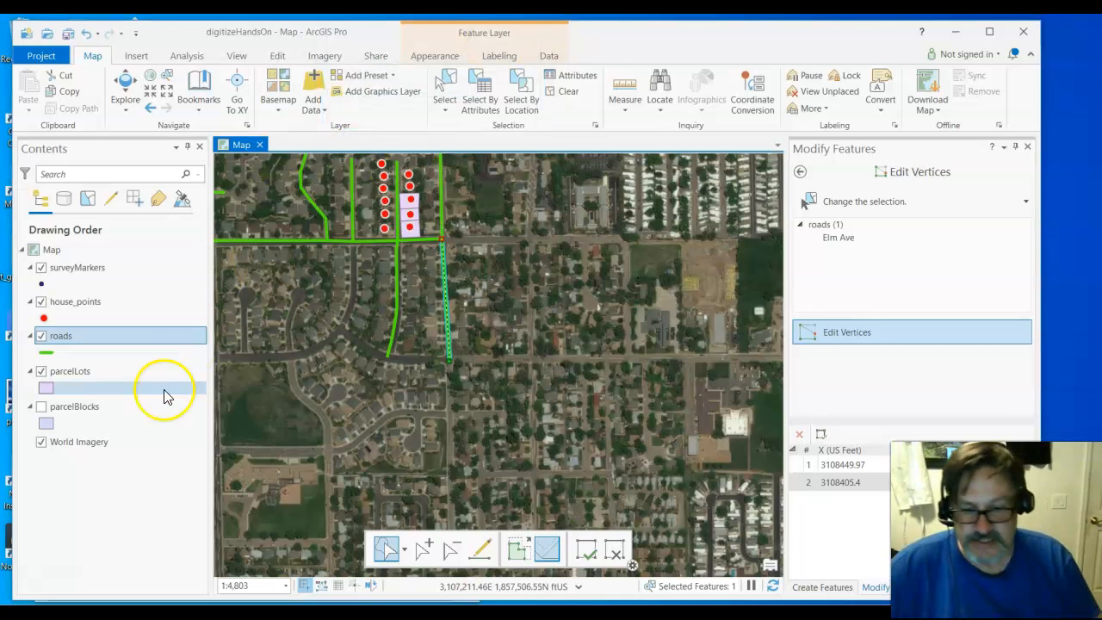
- Hide the World Imagery layer and move the segment's southern endpoint east so the road runs diagonally, finishing the edit
click(42, 442)
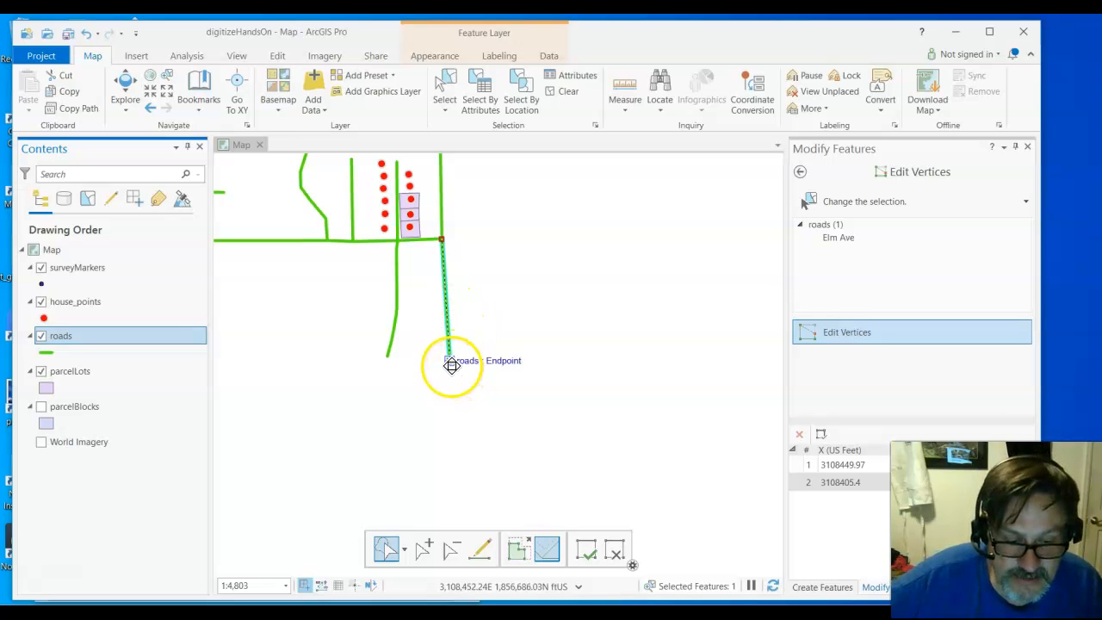
drag(449, 360, 539, 354)
key(F2)
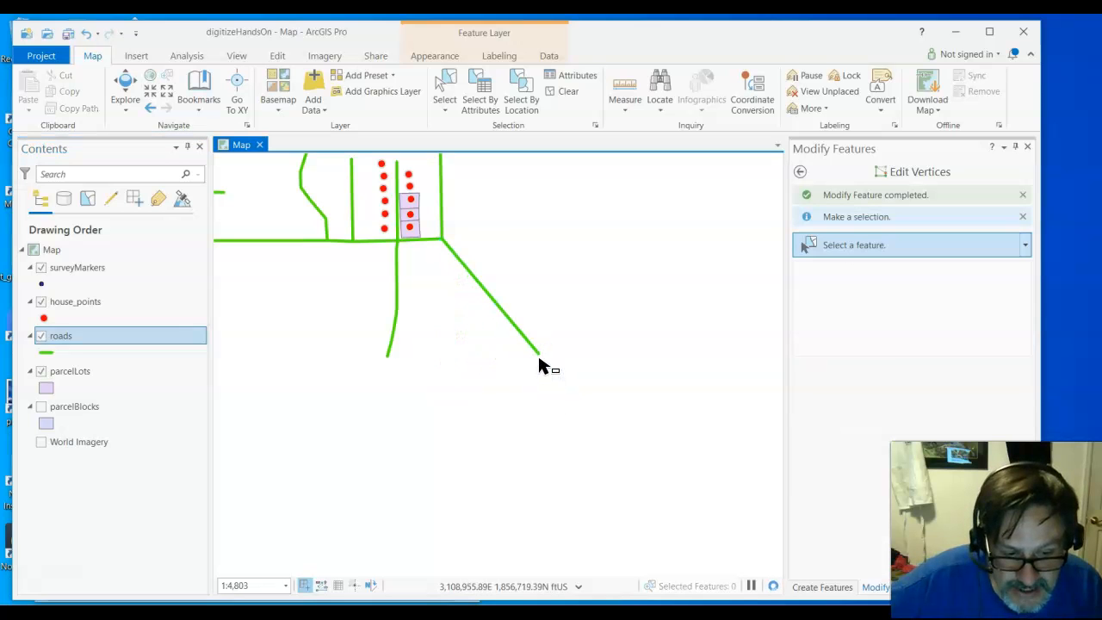
- Move the diagonal Elm Ave segment's endpoint back beneath the intersection, and add a mid-segment vertex shifted slightly east
click(539, 356)
drag(536, 354, 445, 368)
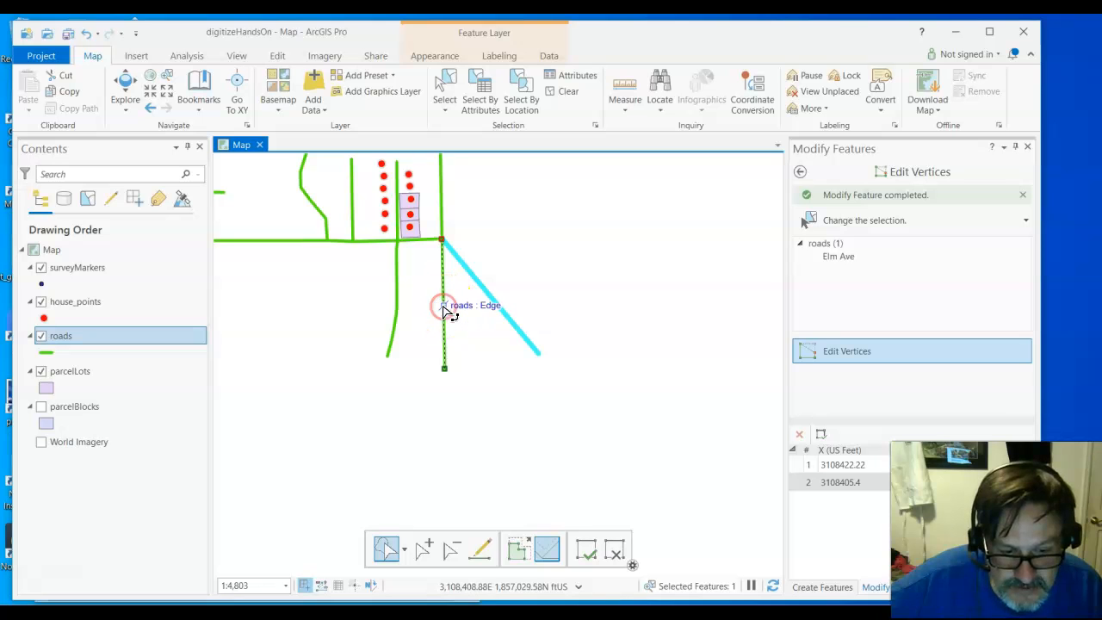
right_click(444, 310)
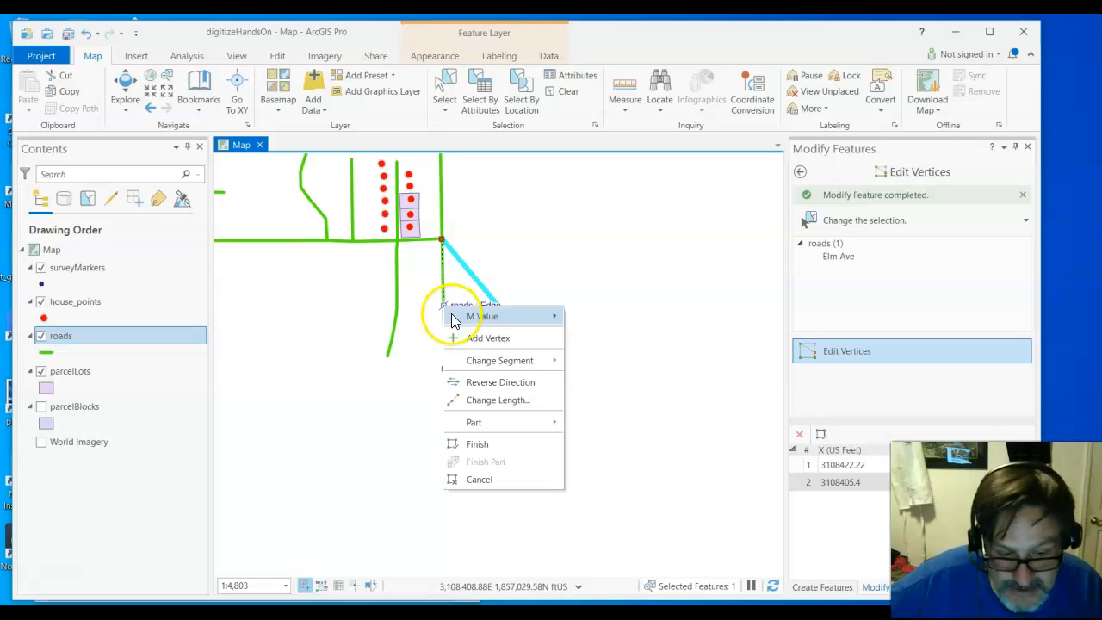
click(474, 338)
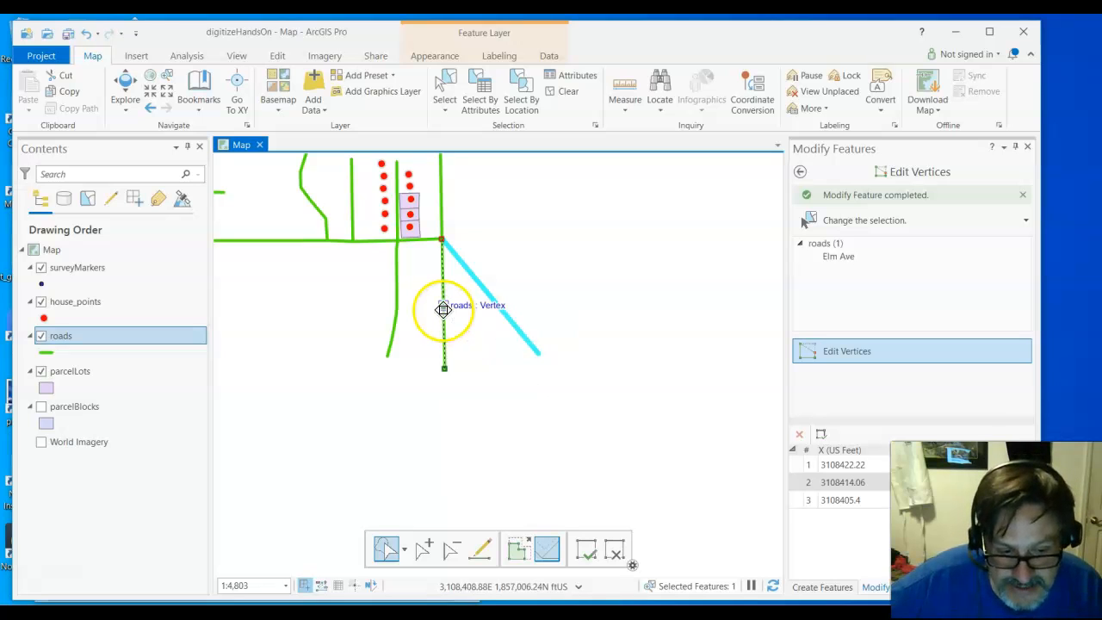
click(574, 270)
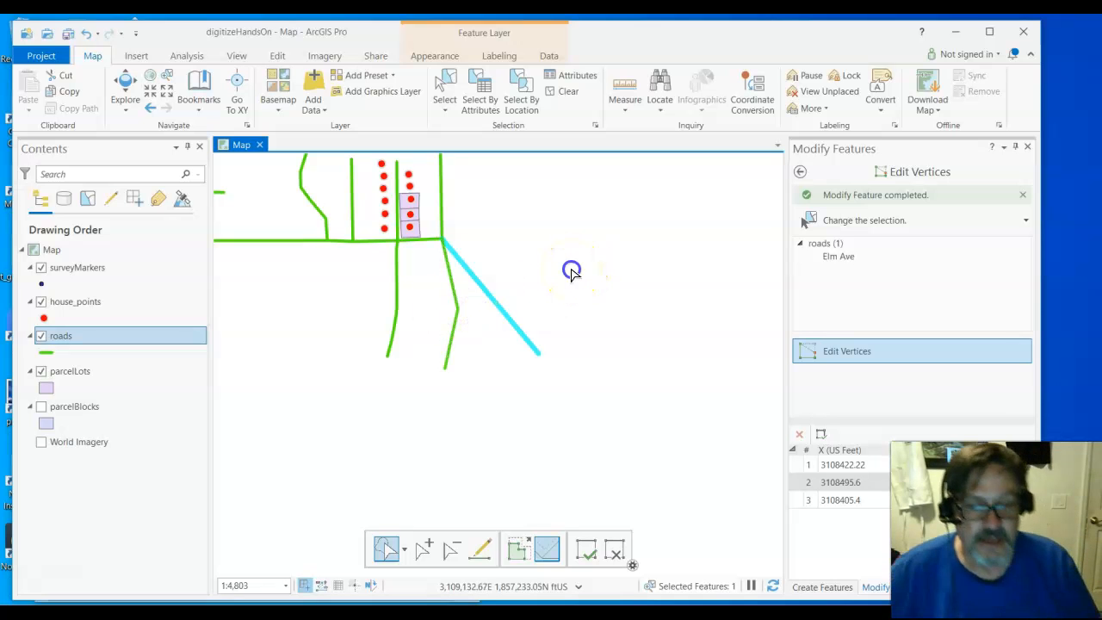
click(572, 270)
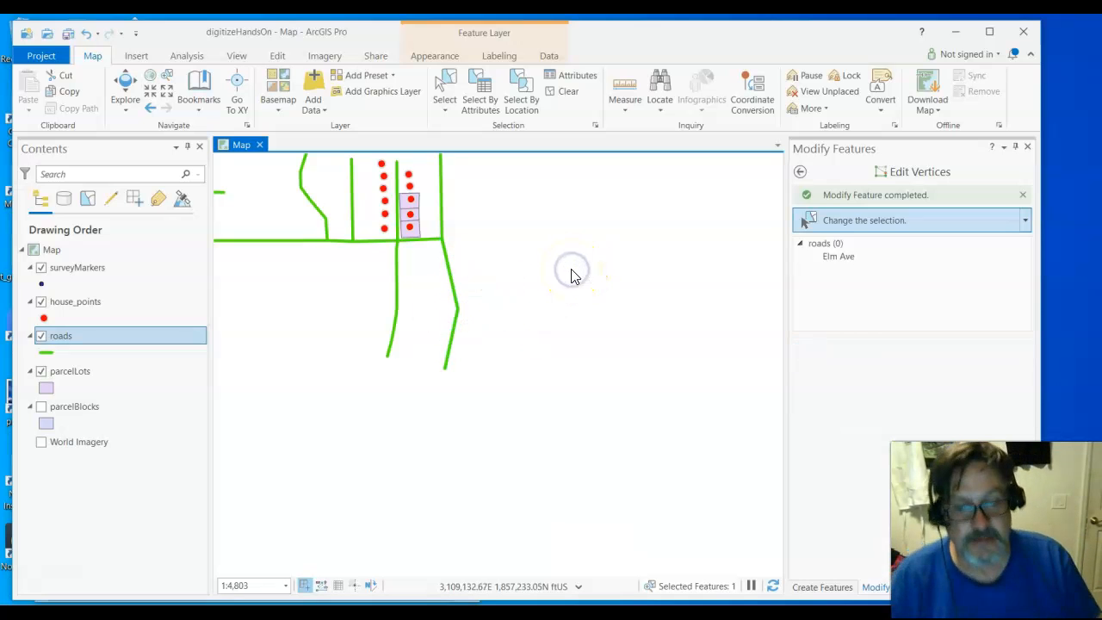
- Delete the middle vertex that bends the southern Elm Ave segment and finish the edit
click(458, 308)
right_click(457, 310)
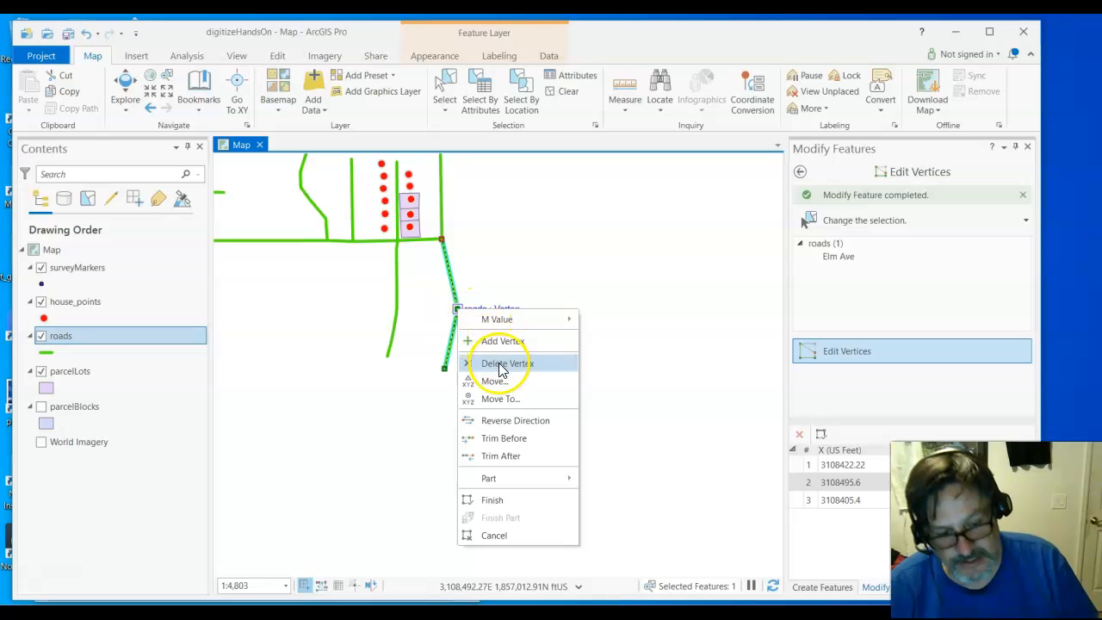
click(502, 365)
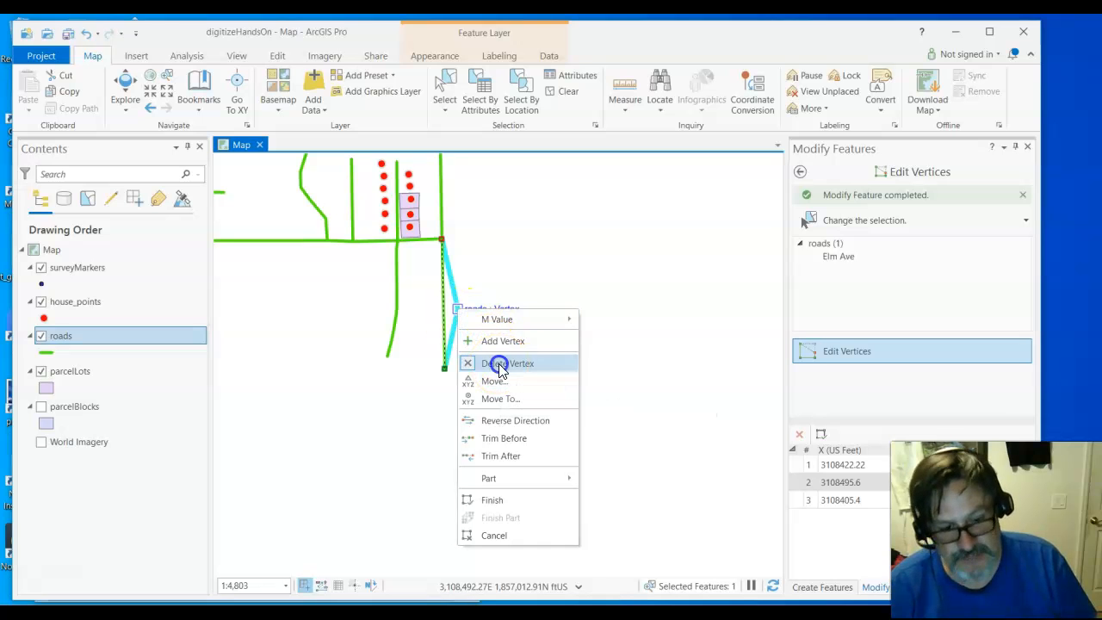
click(499, 365)
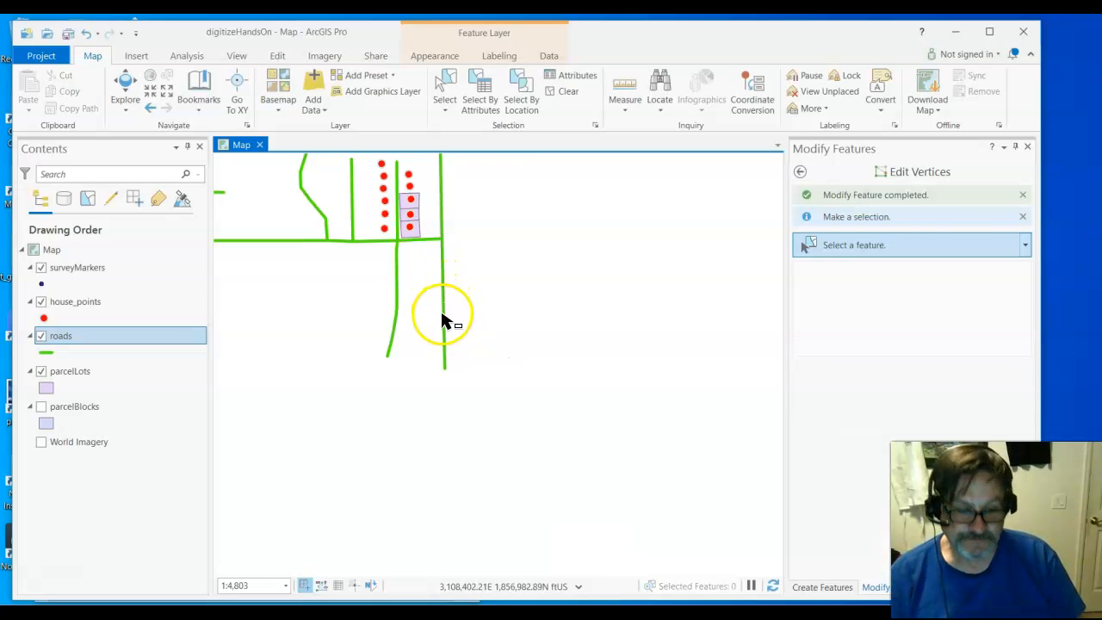
- Show the World Imagery layer and open the curved ELM AVE road to the west for vertex editing
click(41, 442)
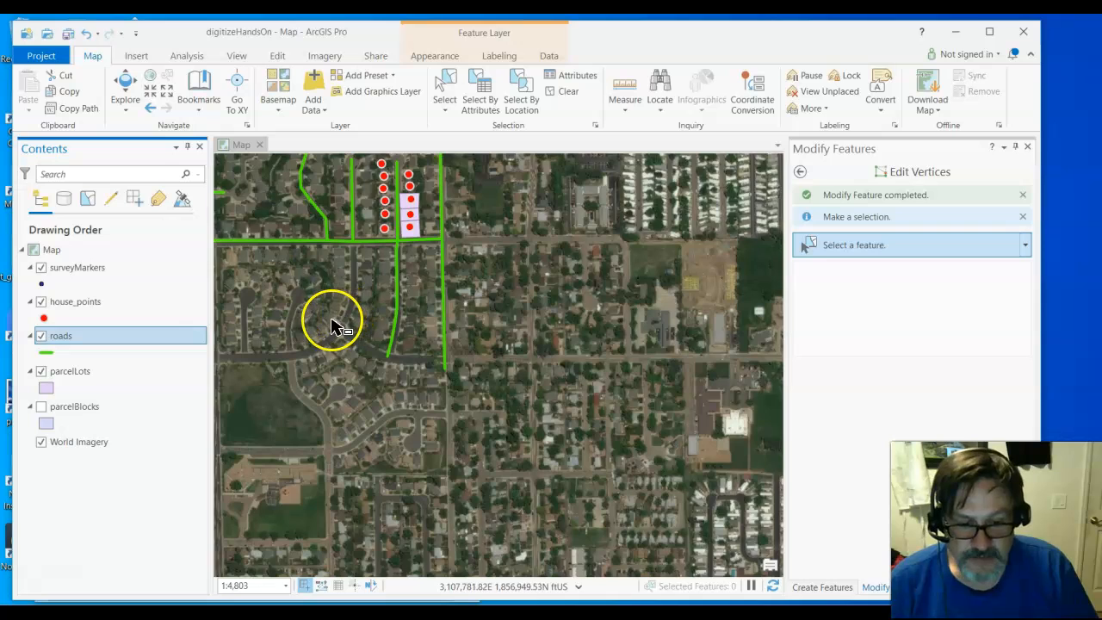
scroll(333, 326, up, 3)
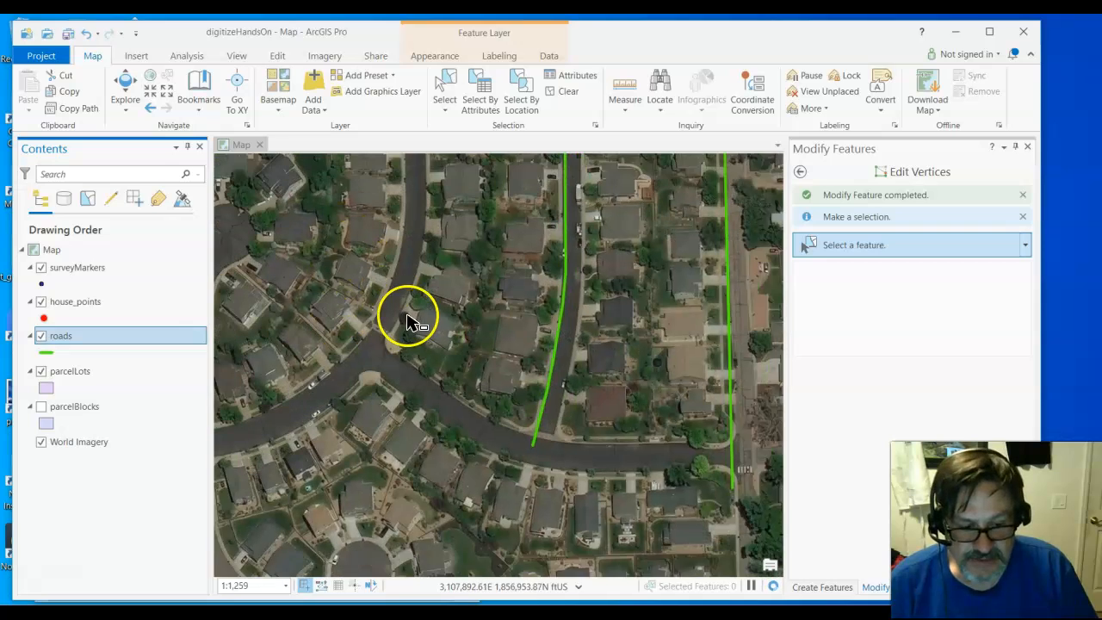
scroll(409, 320, down, 1)
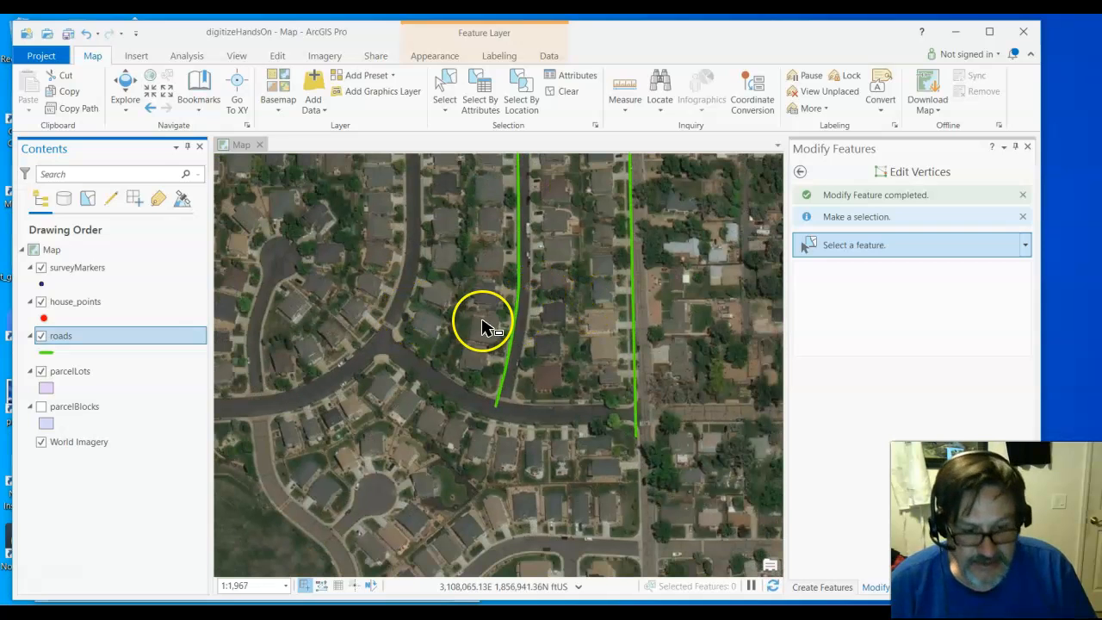
click(500, 400)
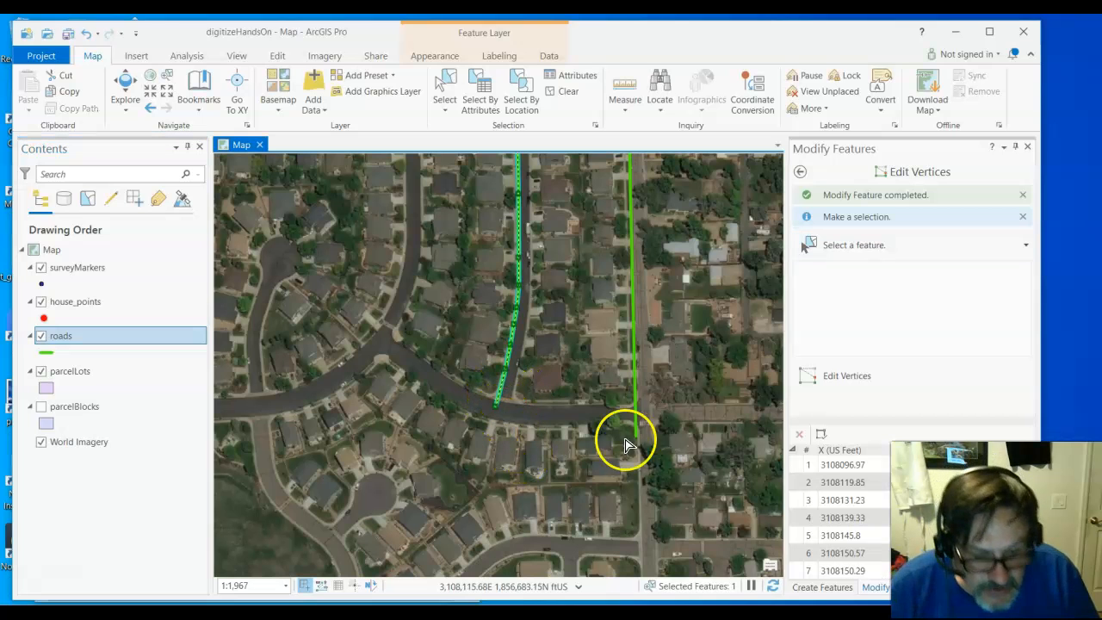
click(843, 380)
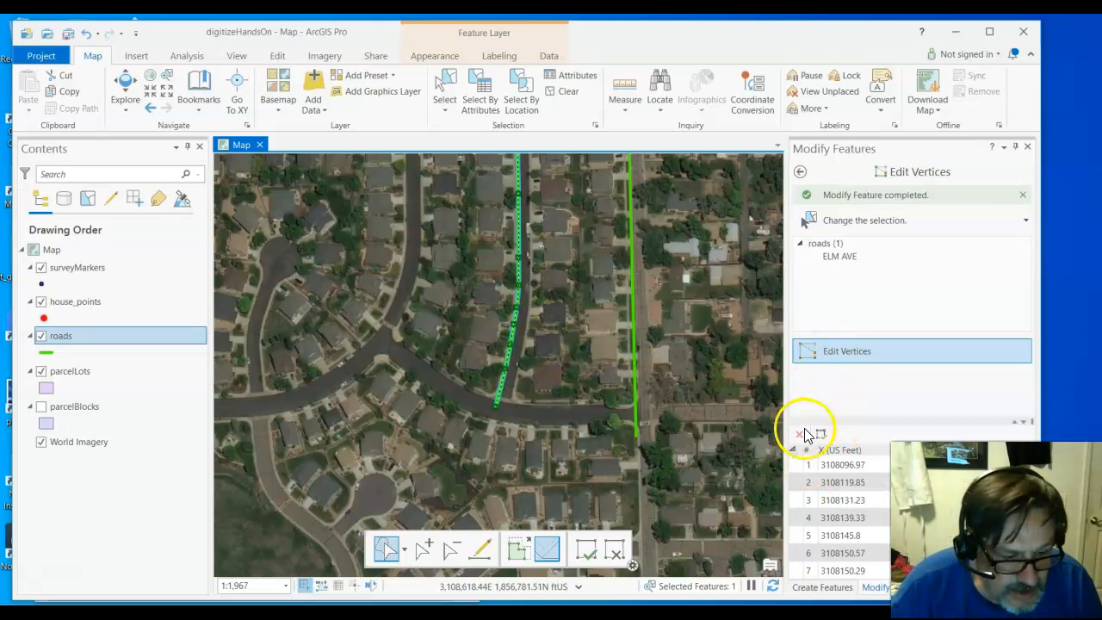
scroll(853, 469, down, 1)
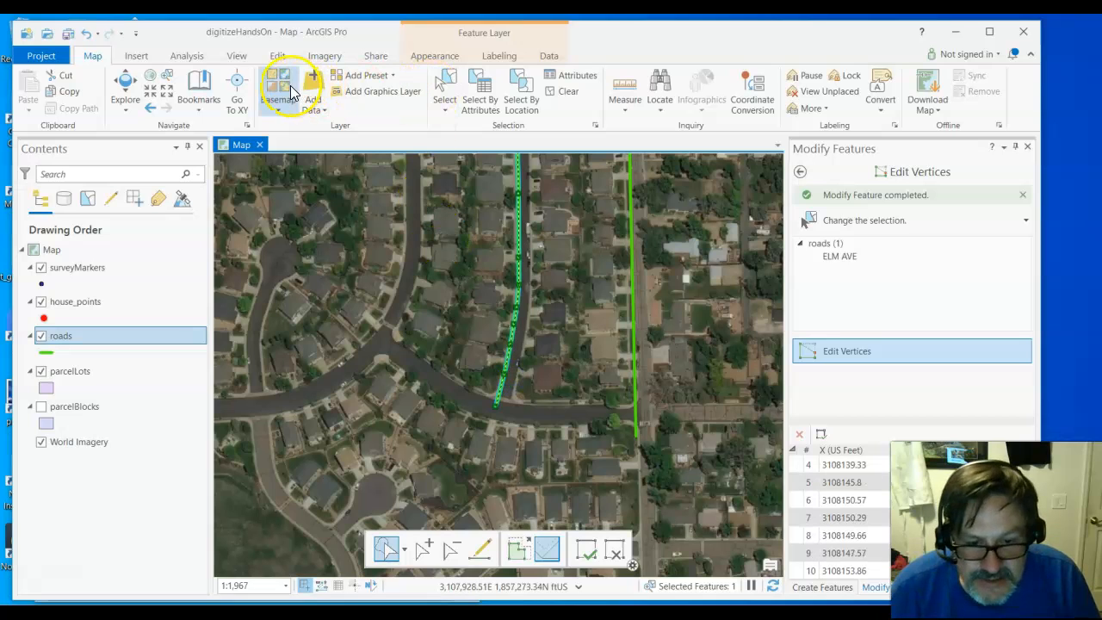
- Turn snapping off for editing
click(284, 56)
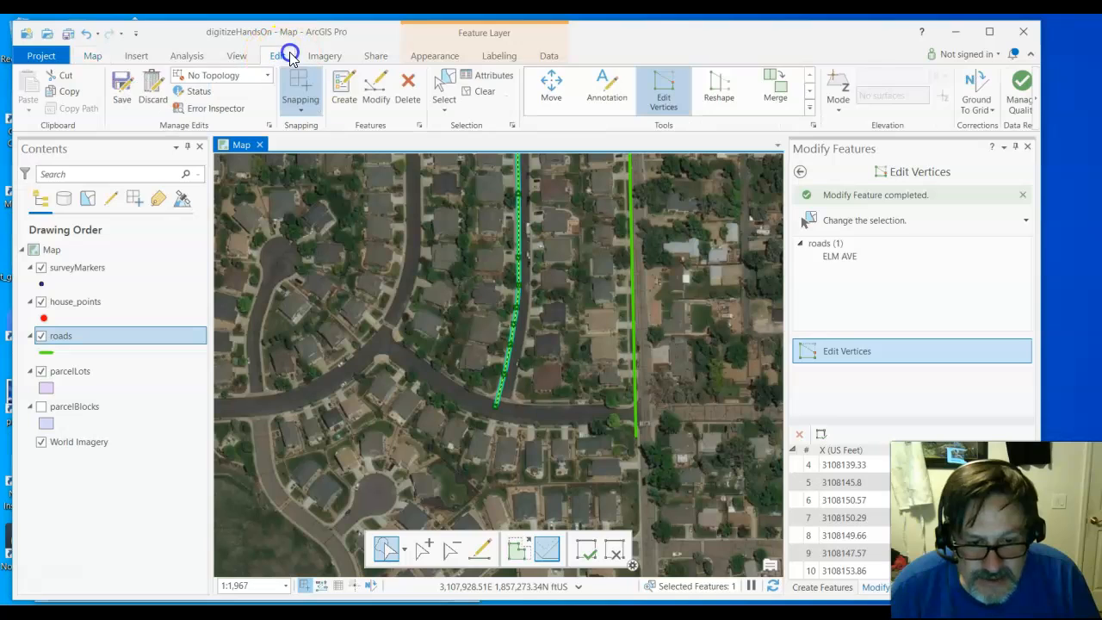
click(305, 109)
click(300, 155)
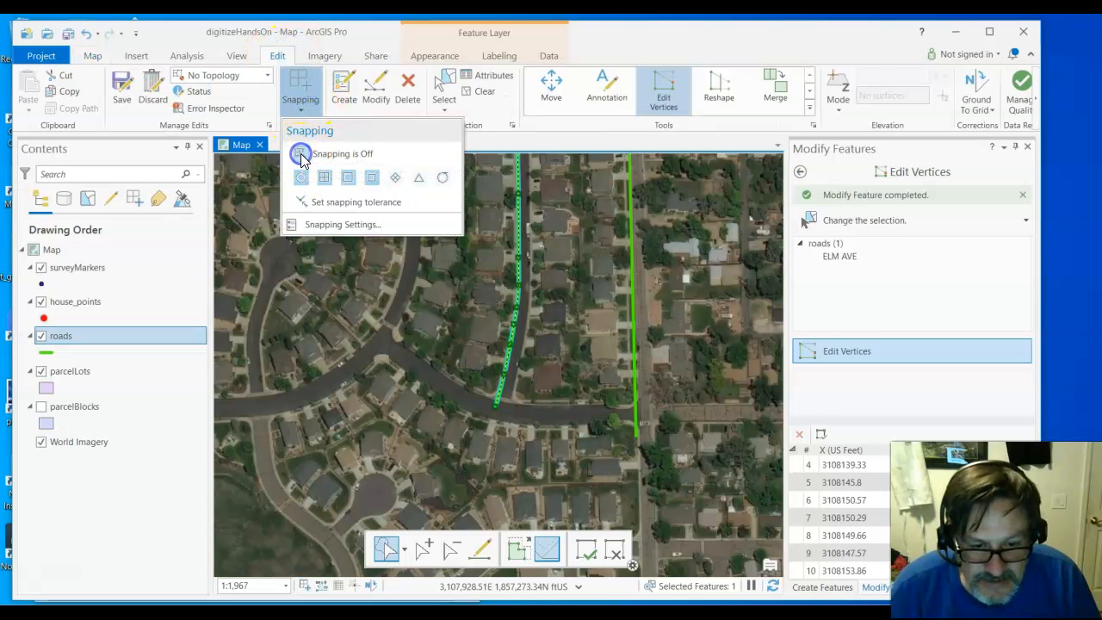
click(488, 136)
- Move the three southernmost vertices of the curved ELM AVE road east onto the street centerline in the imagery
scroll(523, 394, up, 4)
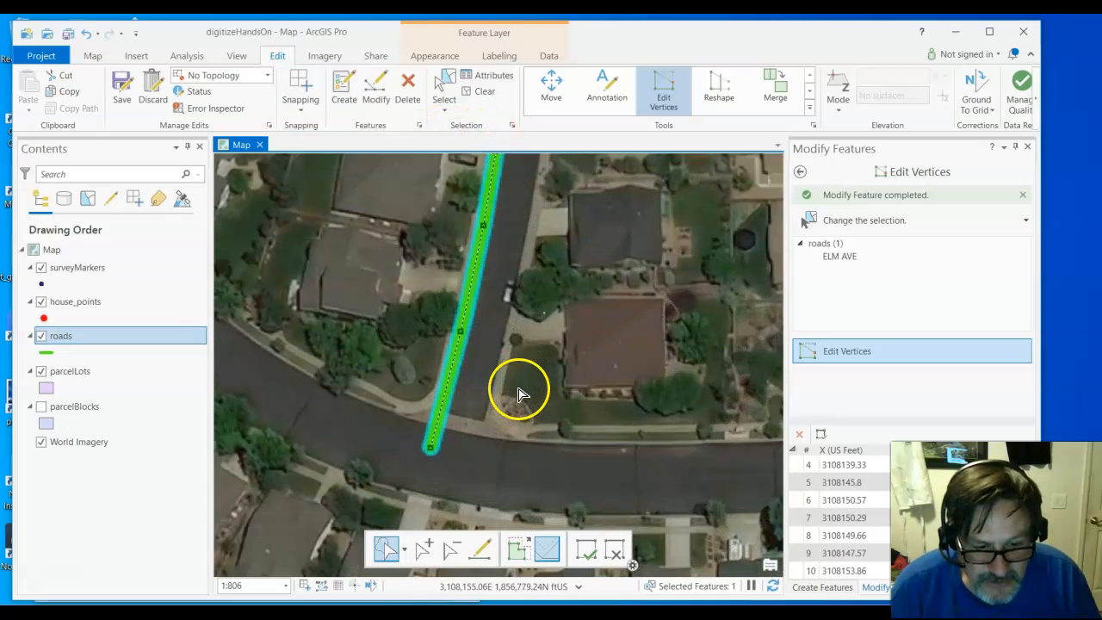
drag(458, 327, 478, 336)
click(480, 215)
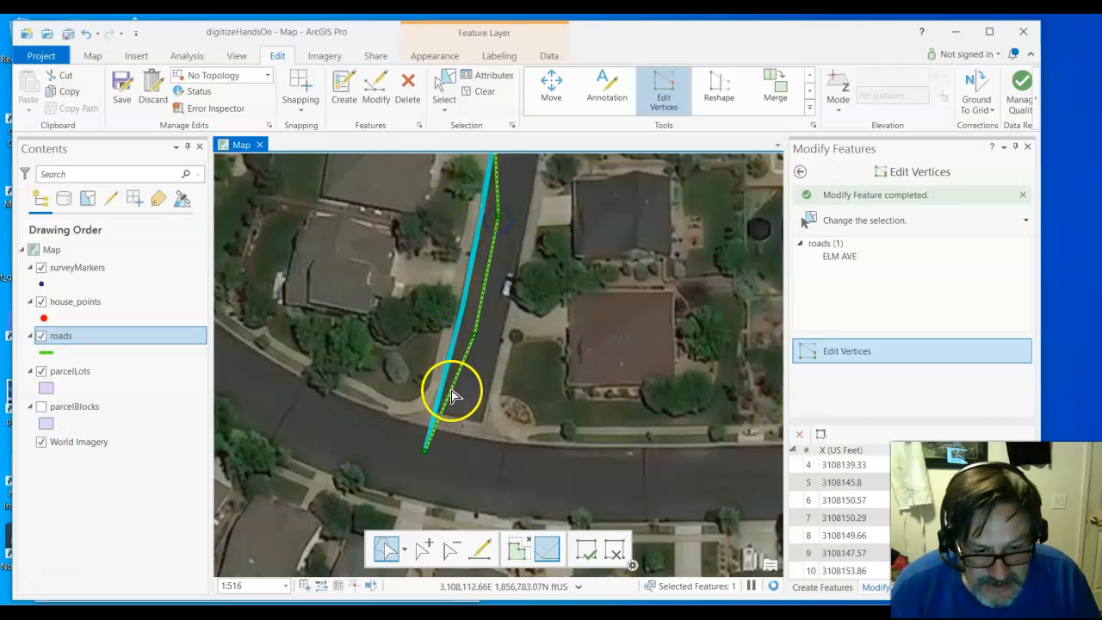
drag(427, 452, 442, 463)
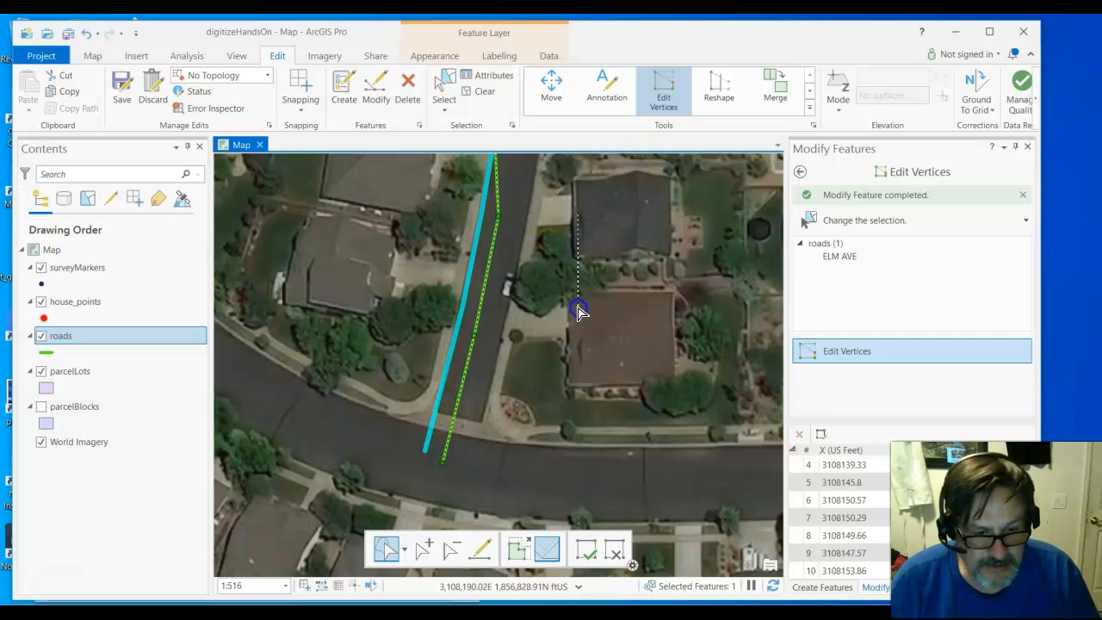
- Move the vertices along the curved middle stretch of ELM AVE east onto the street centerline and finish the edit
click(92, 55)
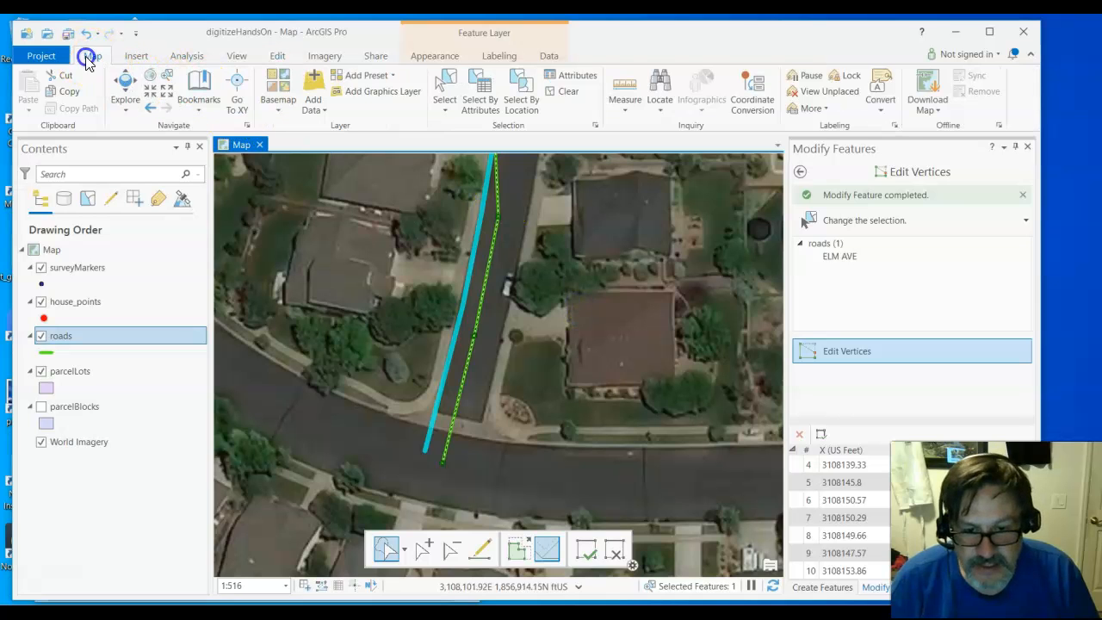
click(121, 86)
drag(622, 197, 614, 405)
drag(652, 266, 645, 298)
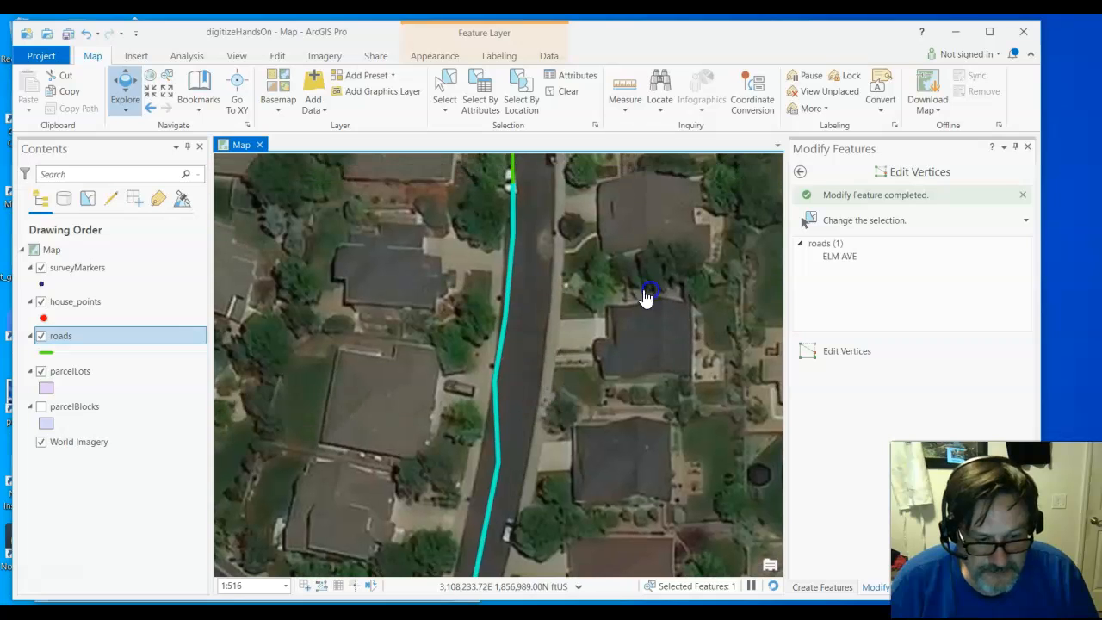
click(497, 413)
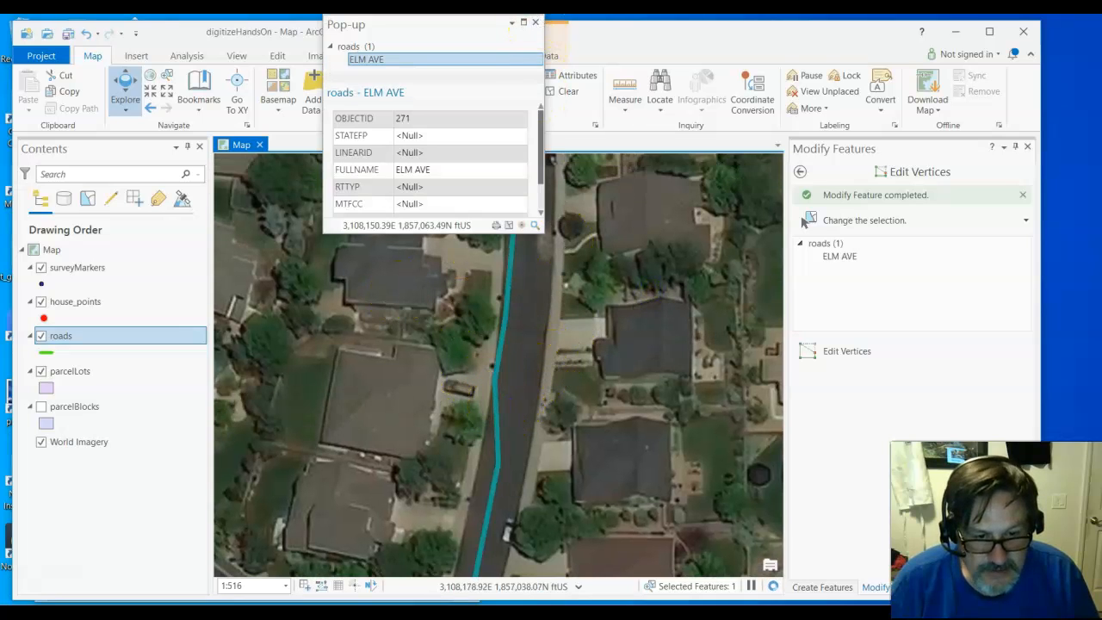
click(535, 24)
click(810, 351)
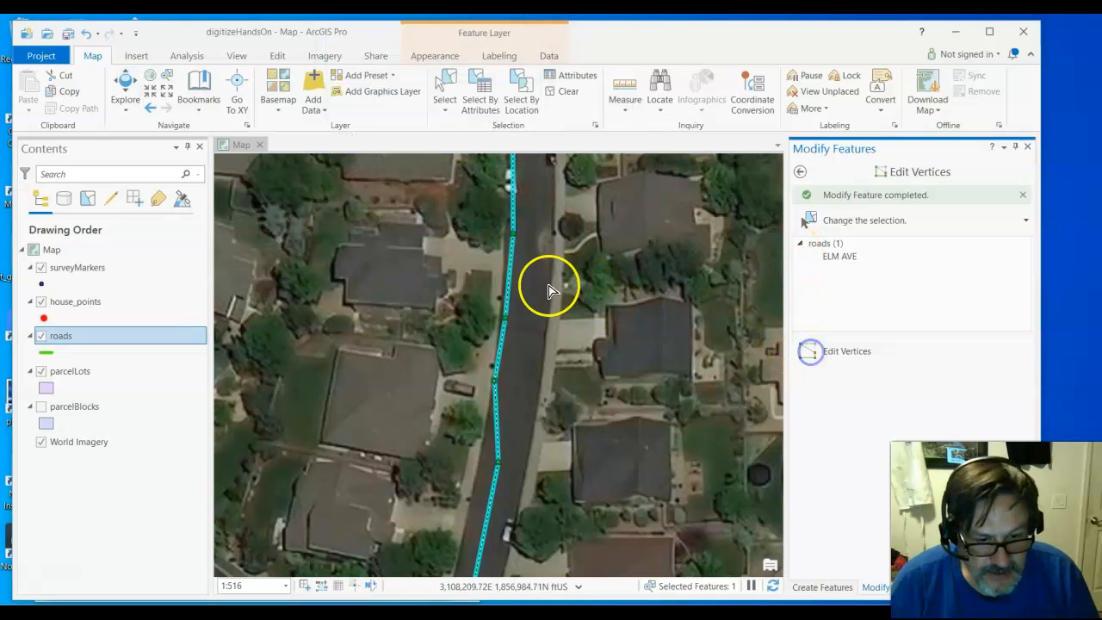
click(497, 380)
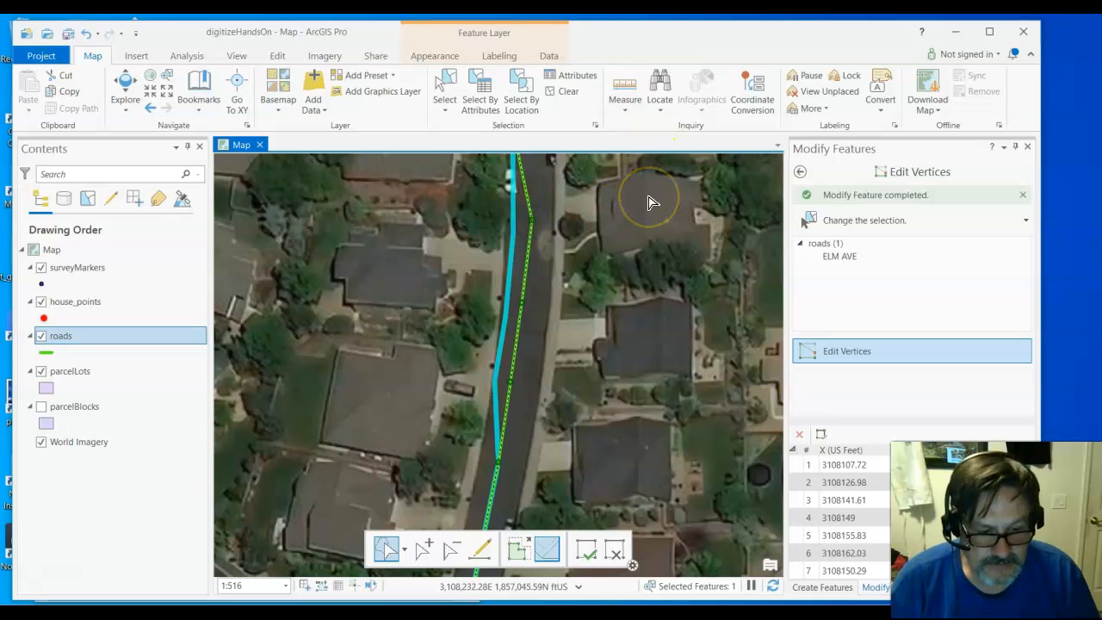
key(F2)
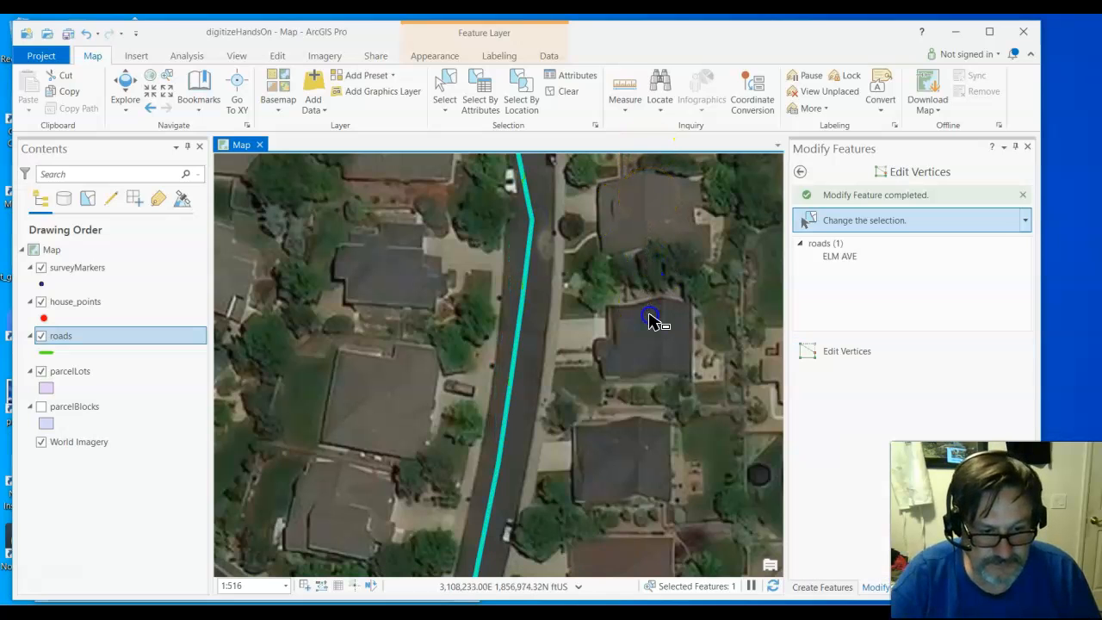
- Move the next two ELM AVE vertices north of the curve east onto the street centerline and finish the edit
click(123, 86)
drag(633, 203, 623, 523)
click(528, 475)
click(943, 353)
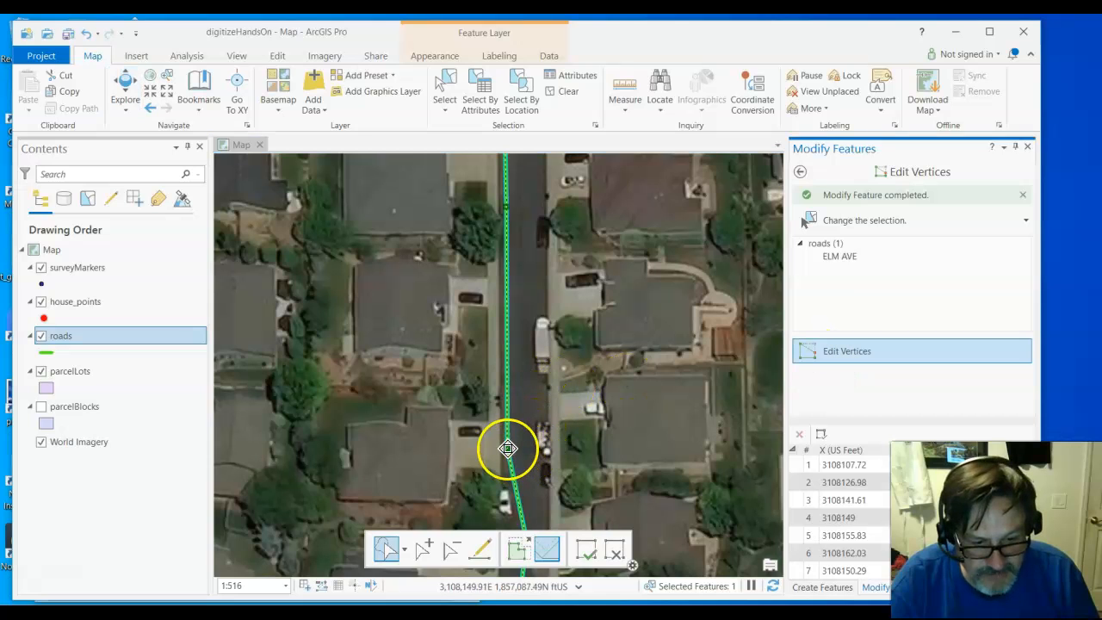
drag(532, 446, 519, 446)
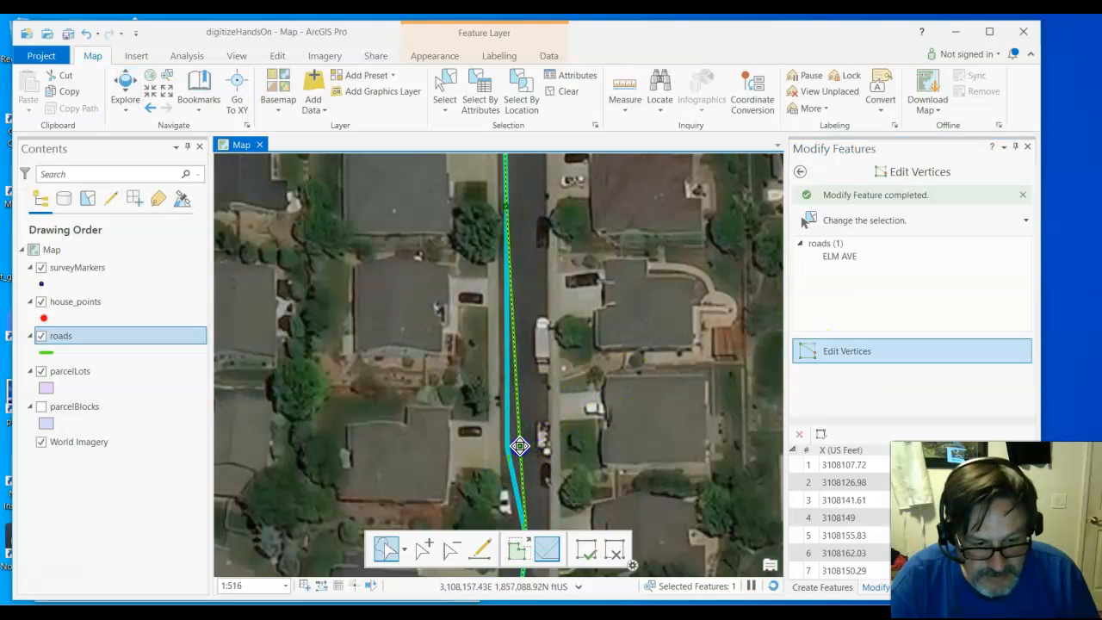
mouse_move(499, 229)
mouse_down()
mouse_move(507, 208)
mouse_move(525, 210)
mouse_up()
click(602, 200)
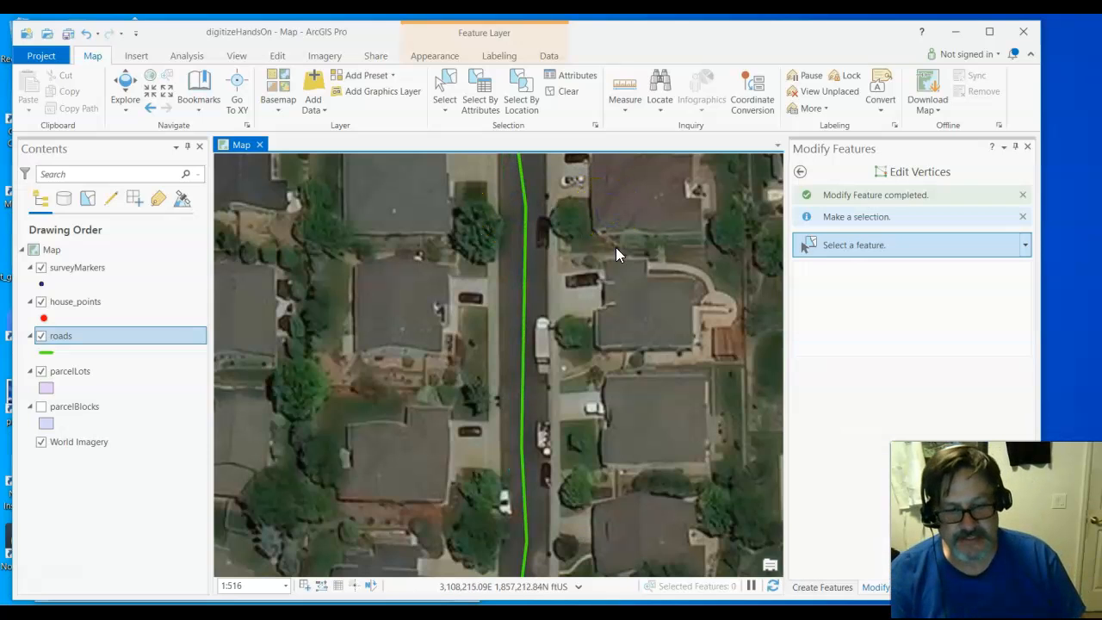
- Select ELM AVE again and move its vertex just south of the northern intersection east onto the centerline, finishing the edit
click(126, 86)
drag(537, 184, 616, 565)
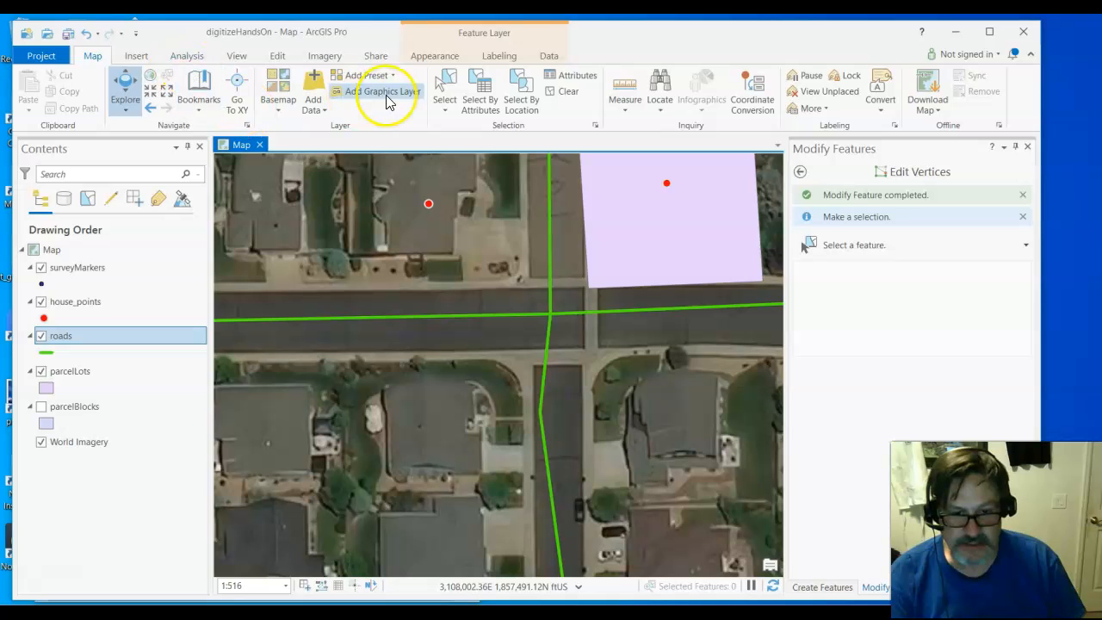
click(871, 586)
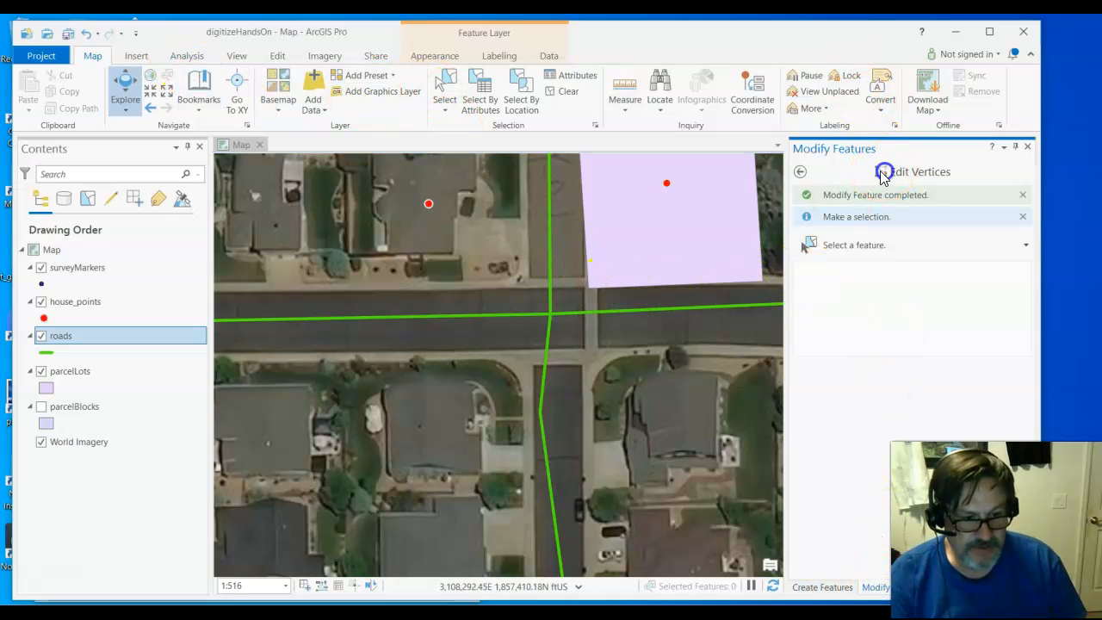
click(546, 449)
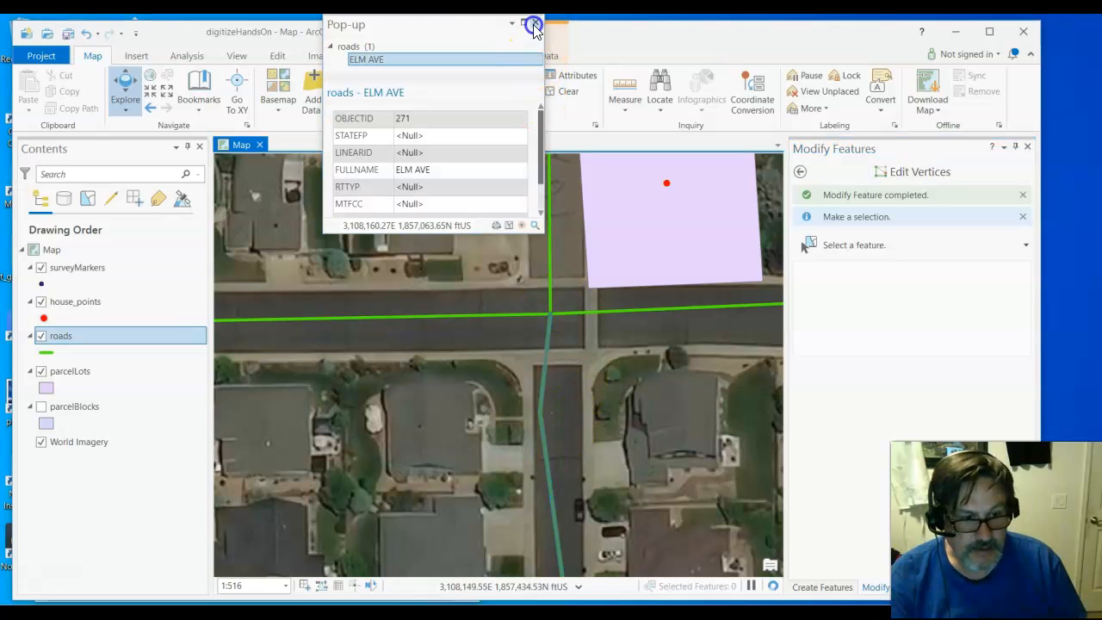
click(534, 26)
click(887, 171)
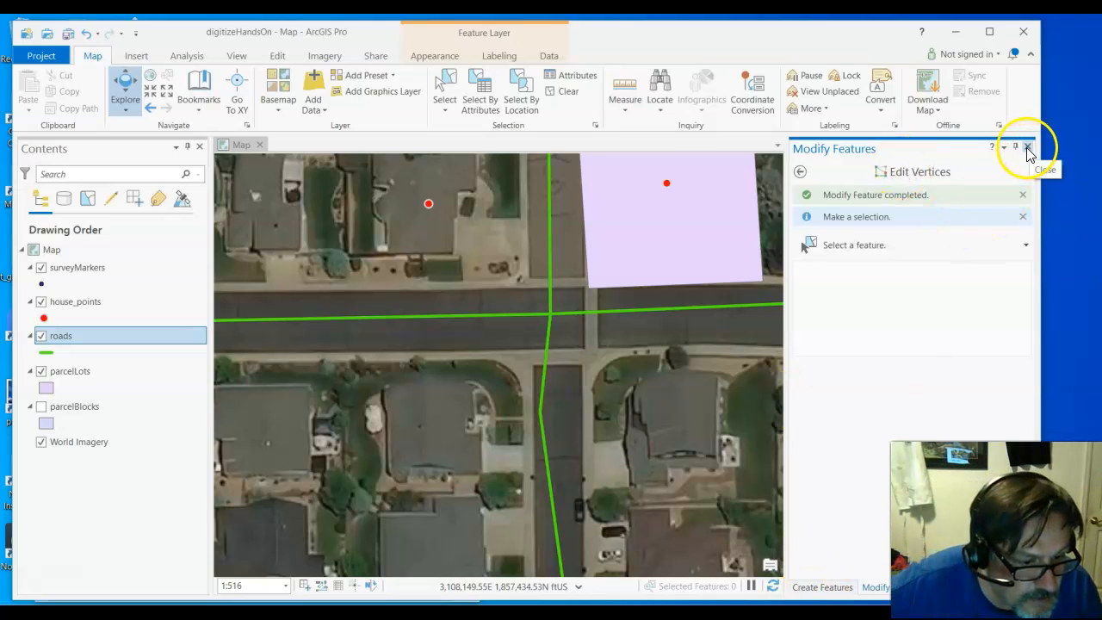
click(878, 244)
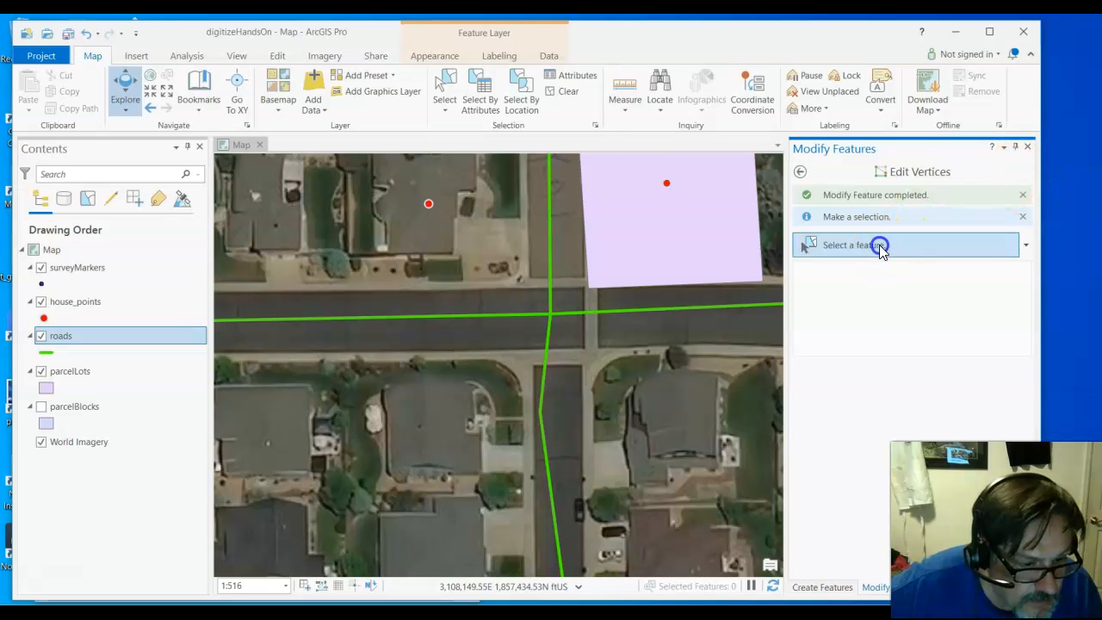
click(559, 408)
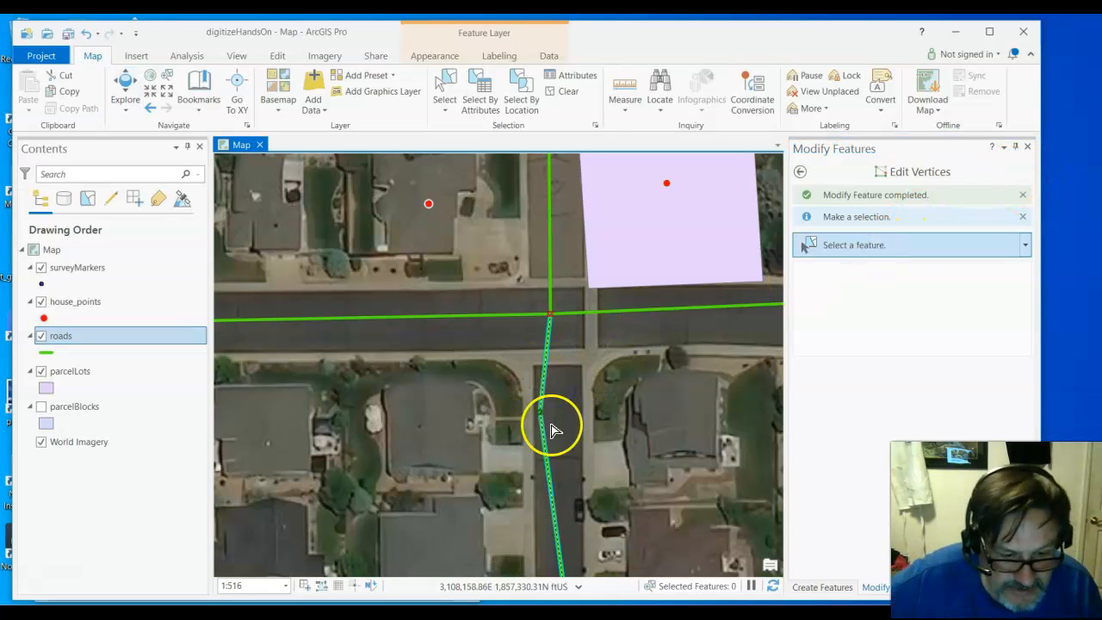
drag(560, 407, 554, 405)
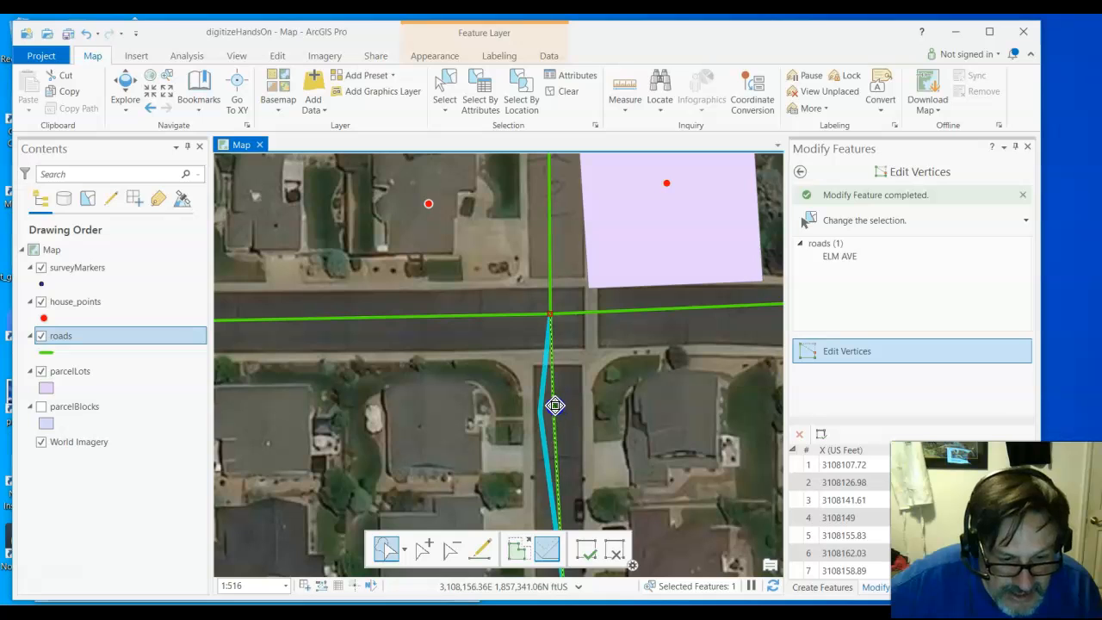
click(577, 350)
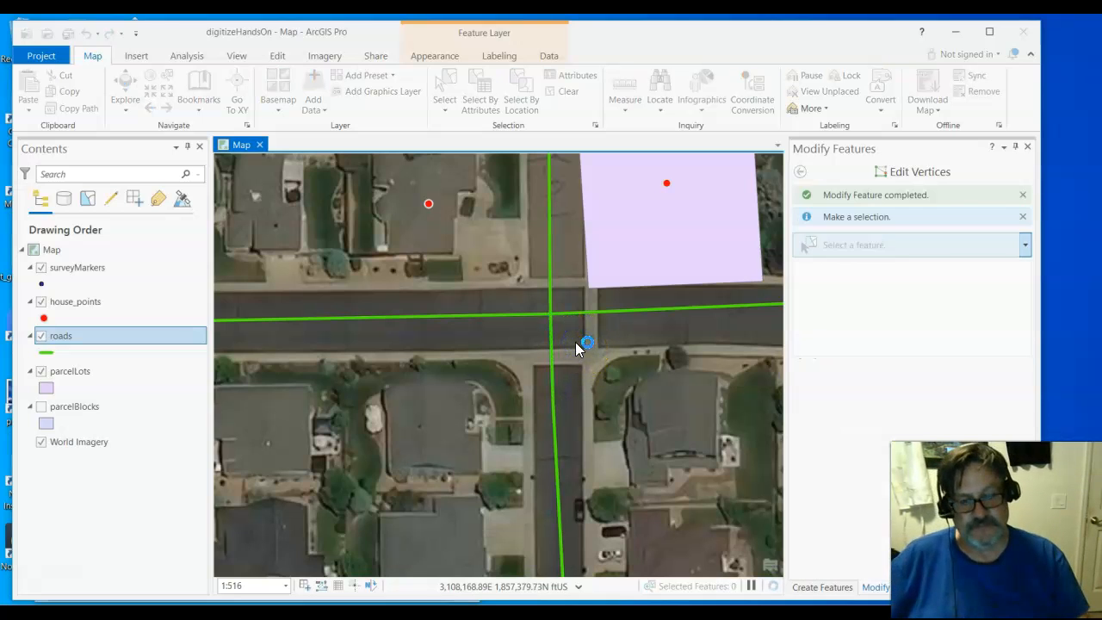
- Start a new line in the roads layer, tracing the unmapped street west of ELM AVE northward from its southern junction
scroll(576, 342, down, 5)
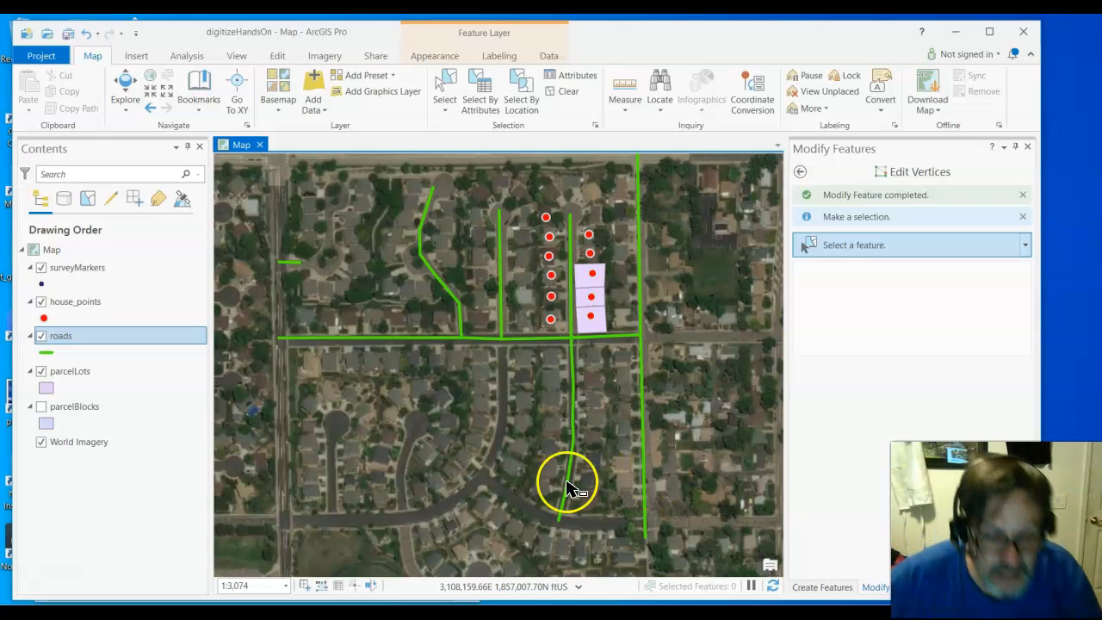
scroll(519, 465, up, 2)
scroll(521, 472, up, 2)
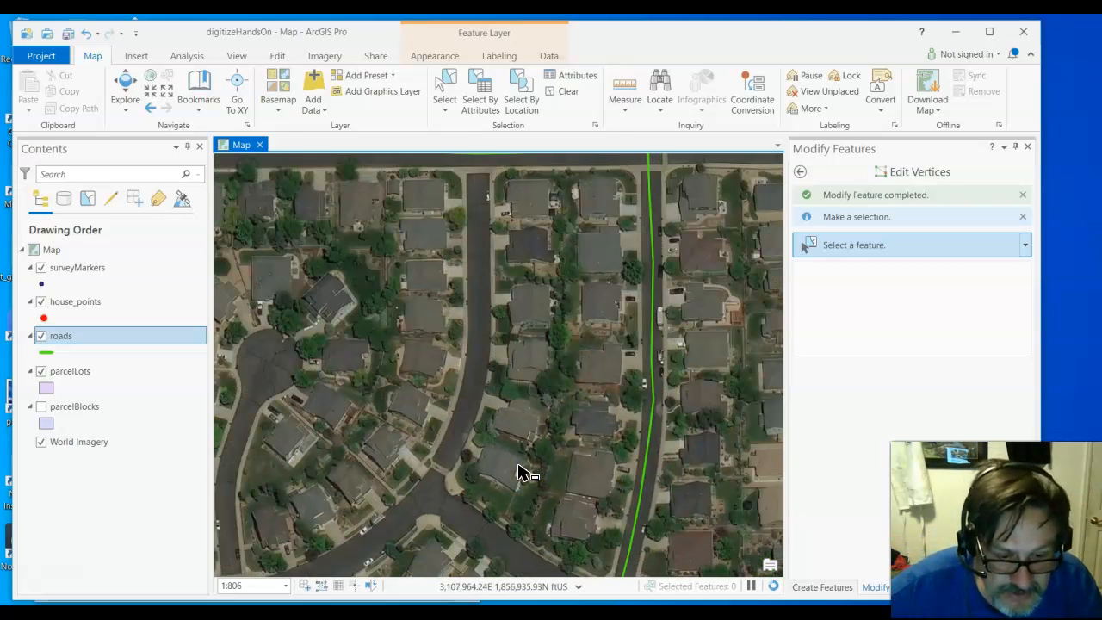
scroll(693, 353, down, 1)
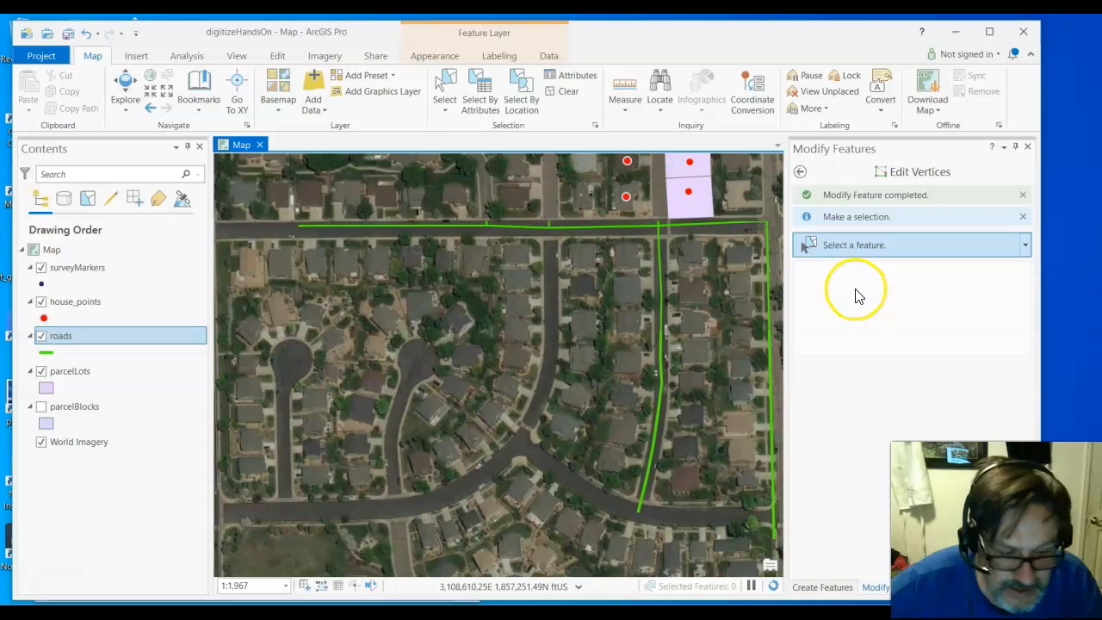
click(803, 586)
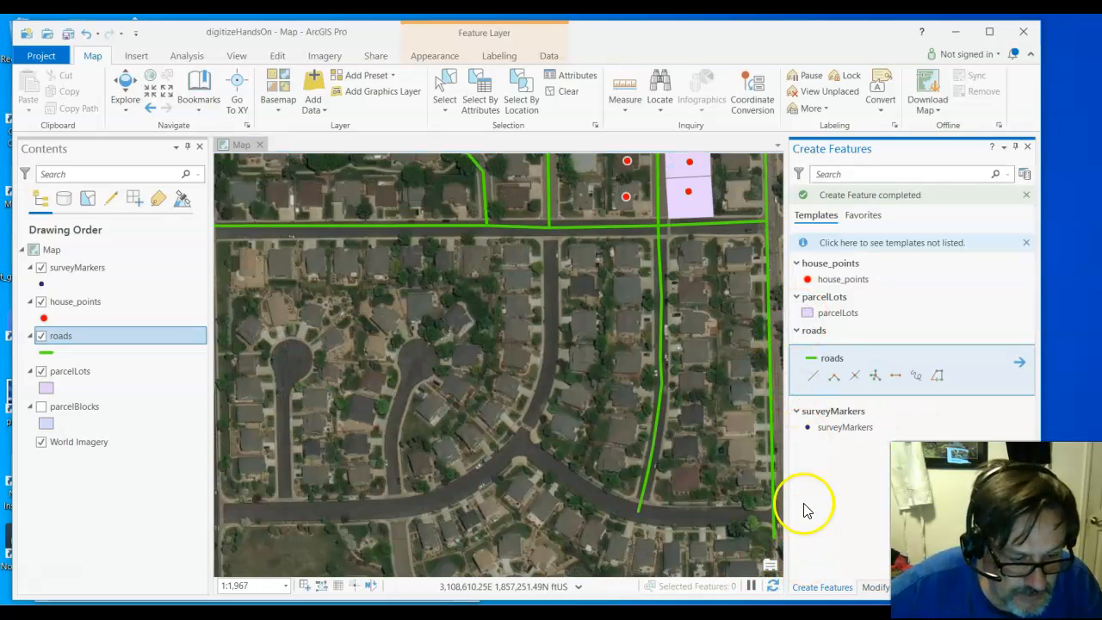
click(813, 376)
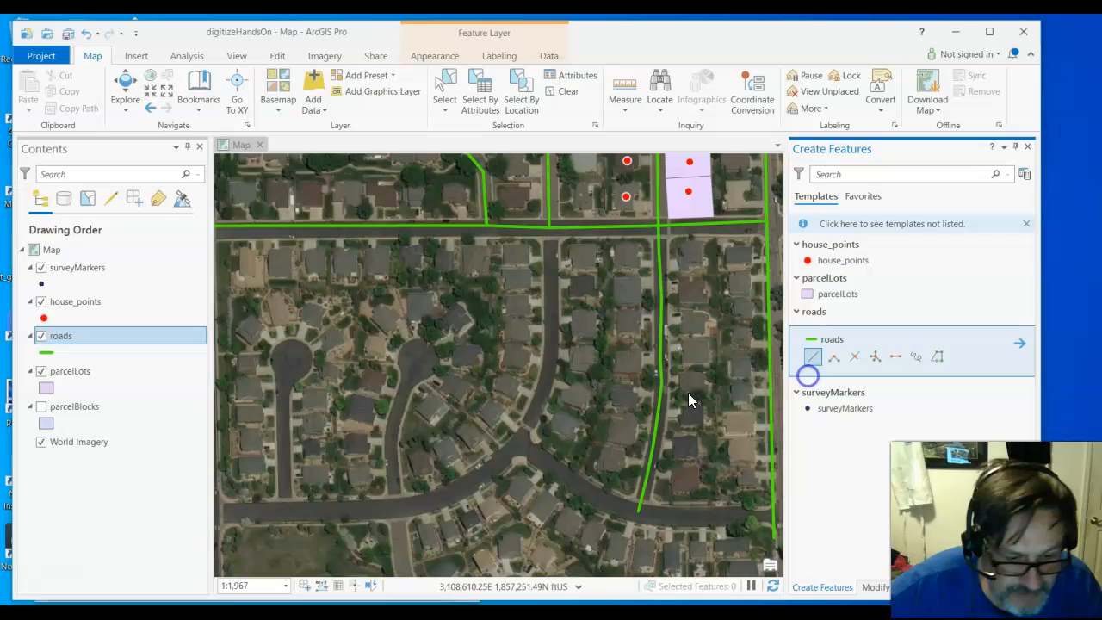
click(517, 440)
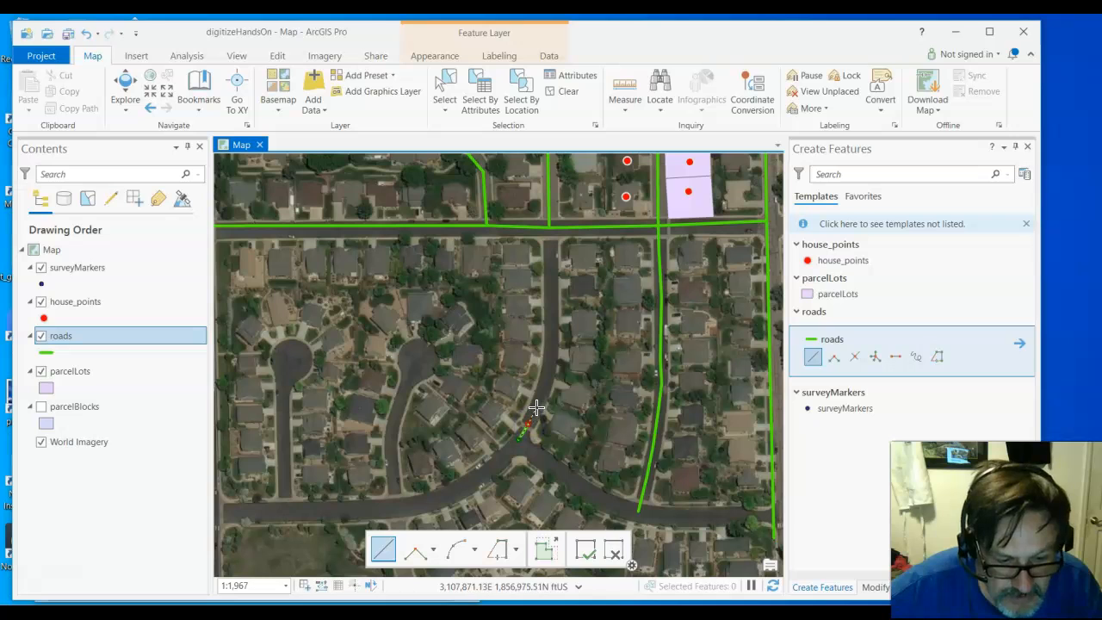
click(536, 407)
click(542, 392)
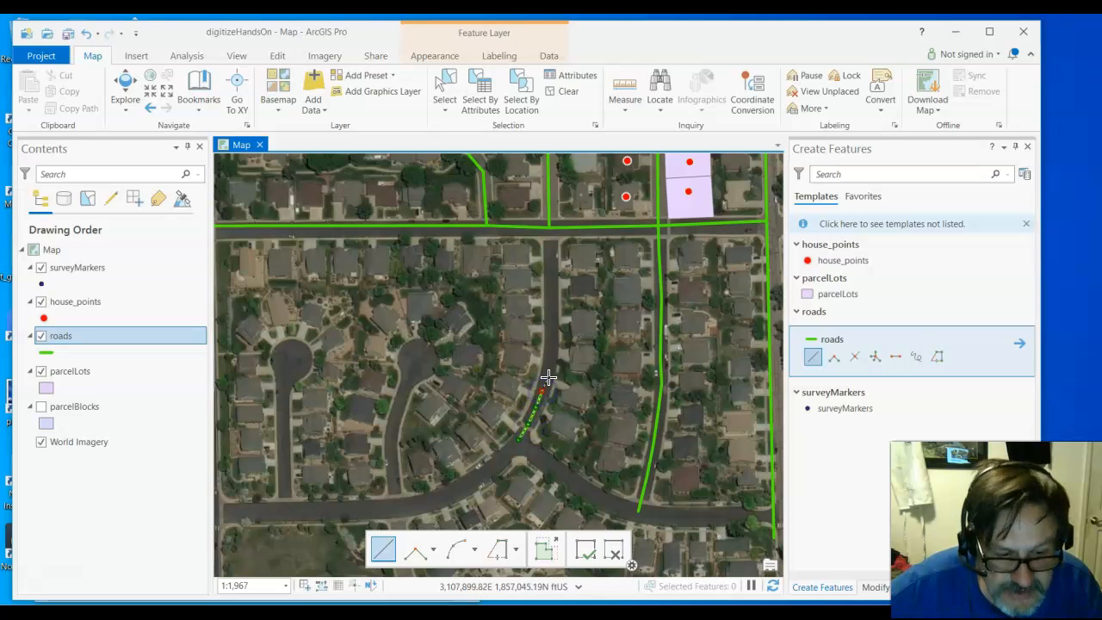
click(548, 360)
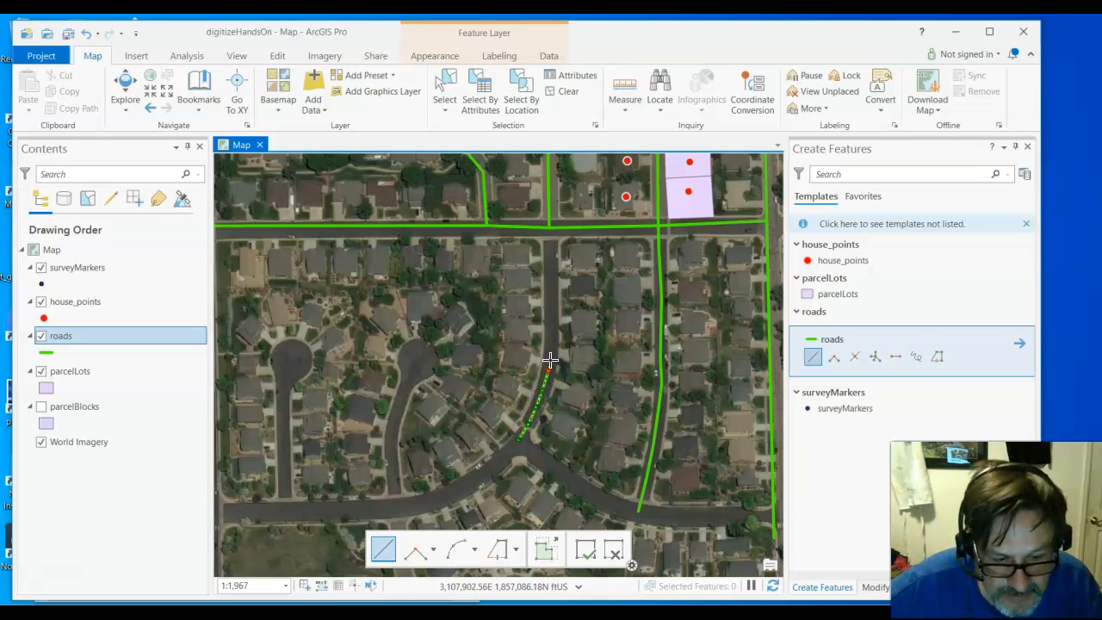
click(551, 339)
click(546, 292)
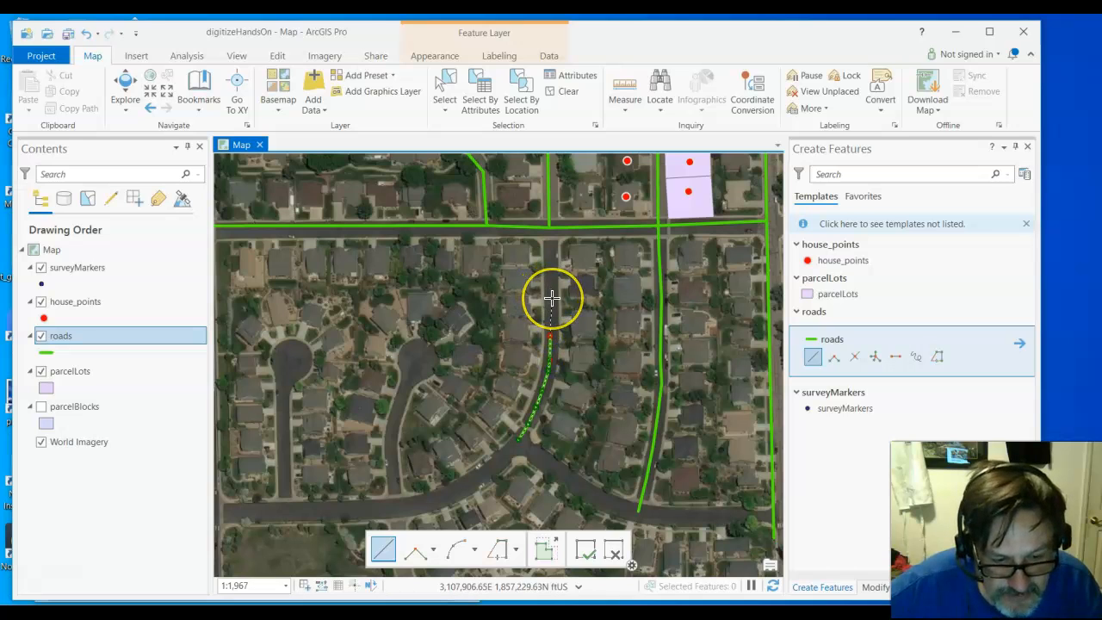
click(549, 262)
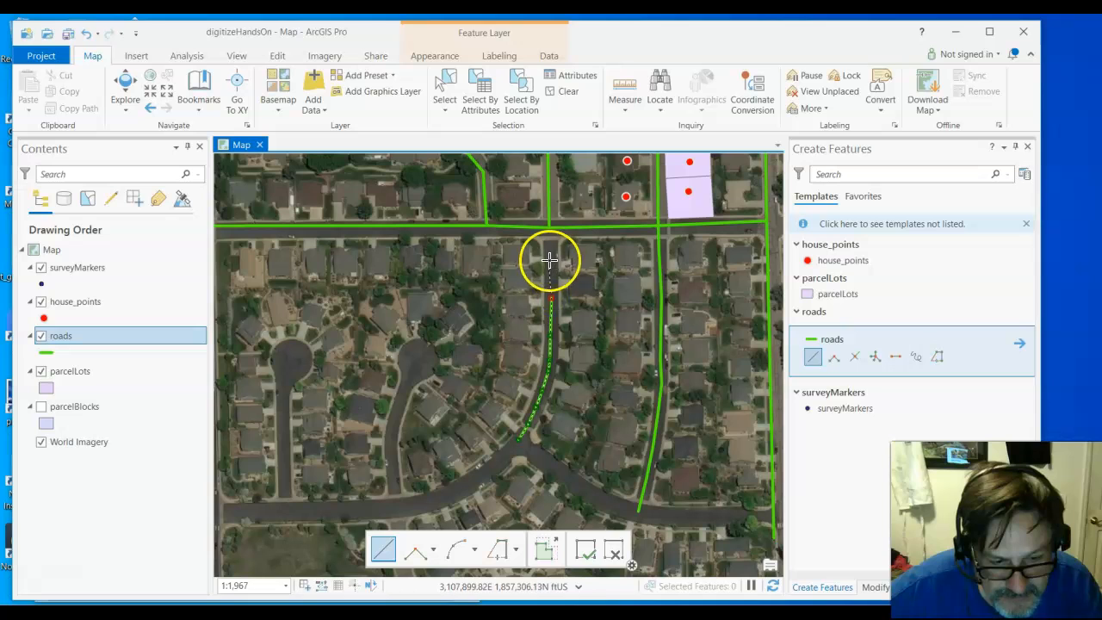
- Turn snapping on and finish the new road line at its northern intersection with the east-west road
click(549, 229)
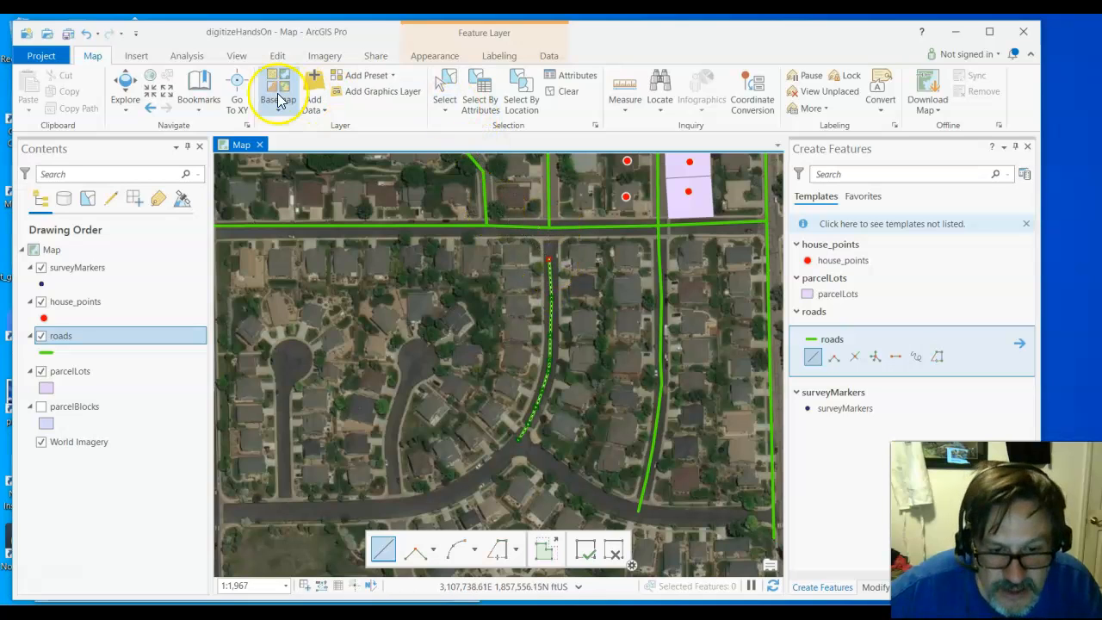
click(277, 55)
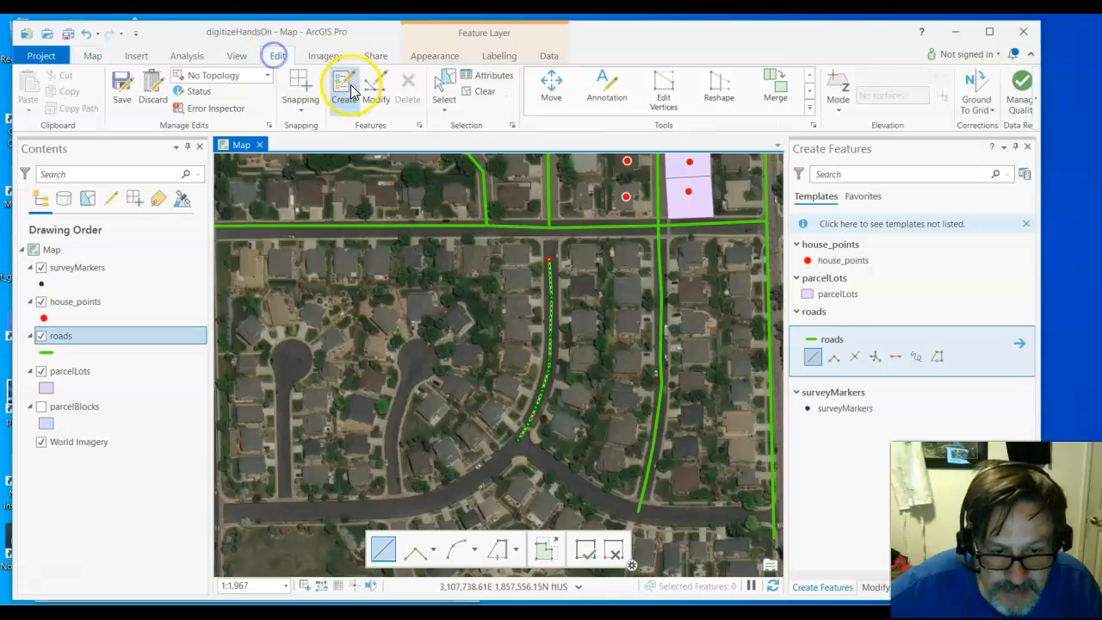
click(303, 112)
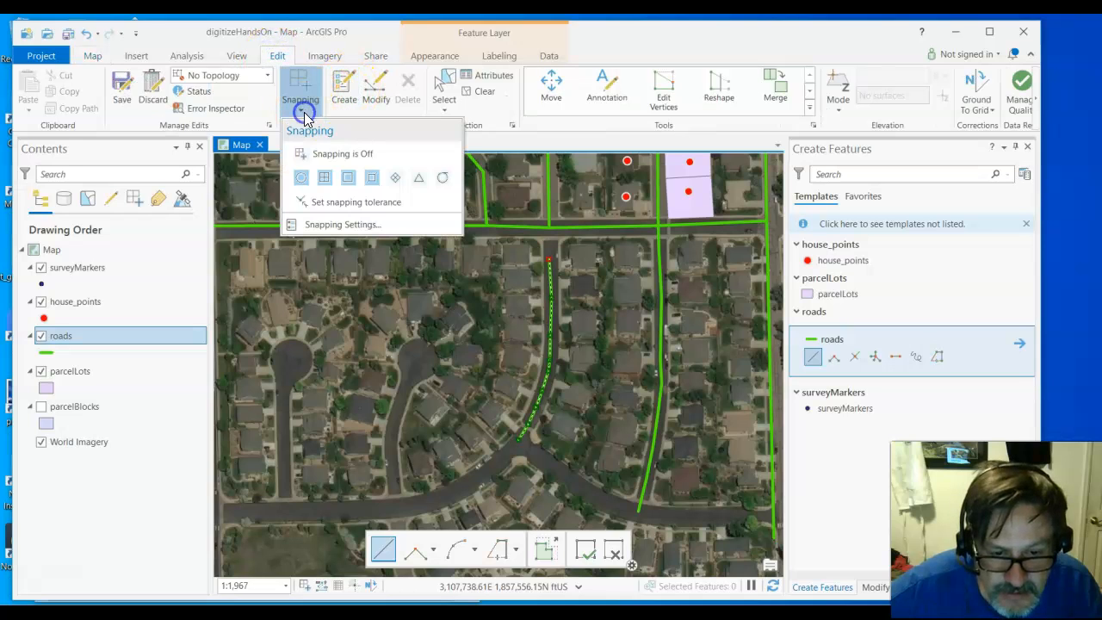
click(307, 155)
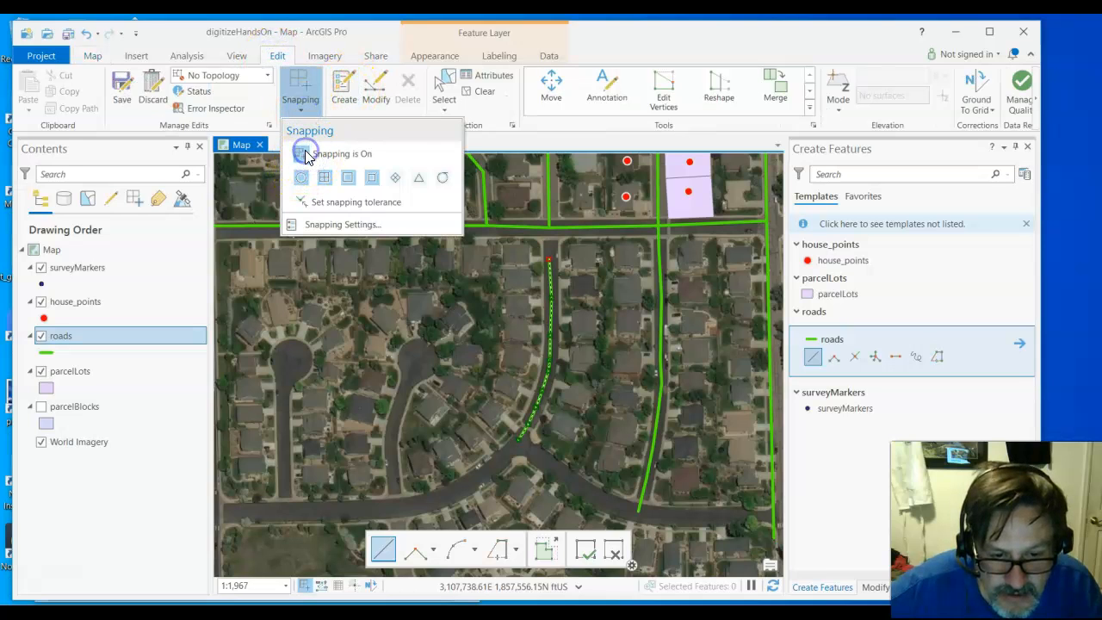
click(616, 40)
double_click(549, 227)
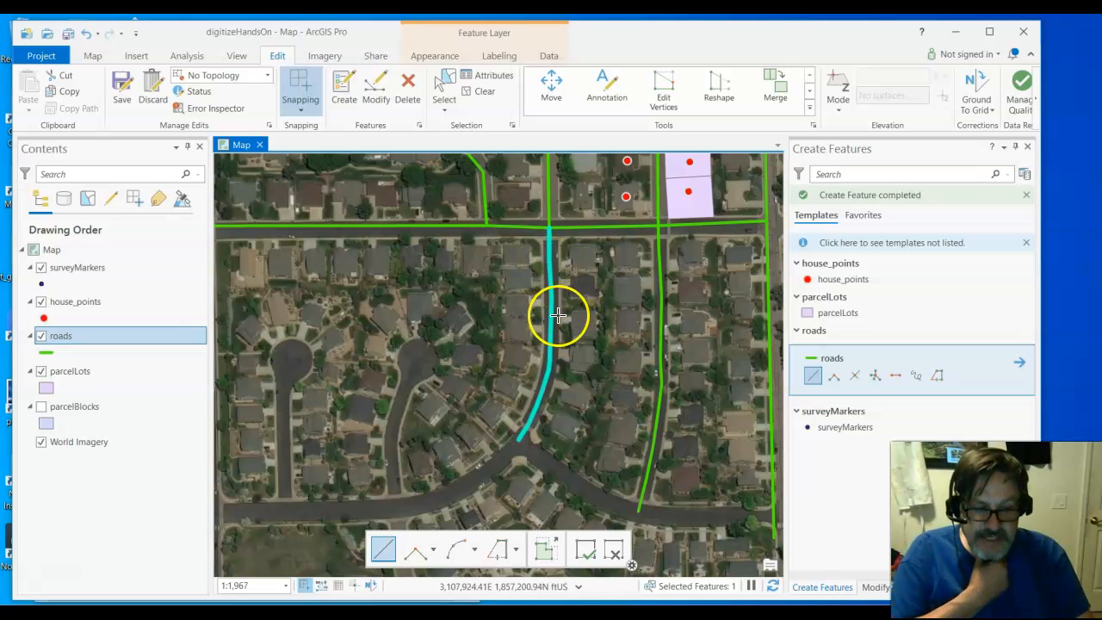
scroll(551, 274, up, 5)
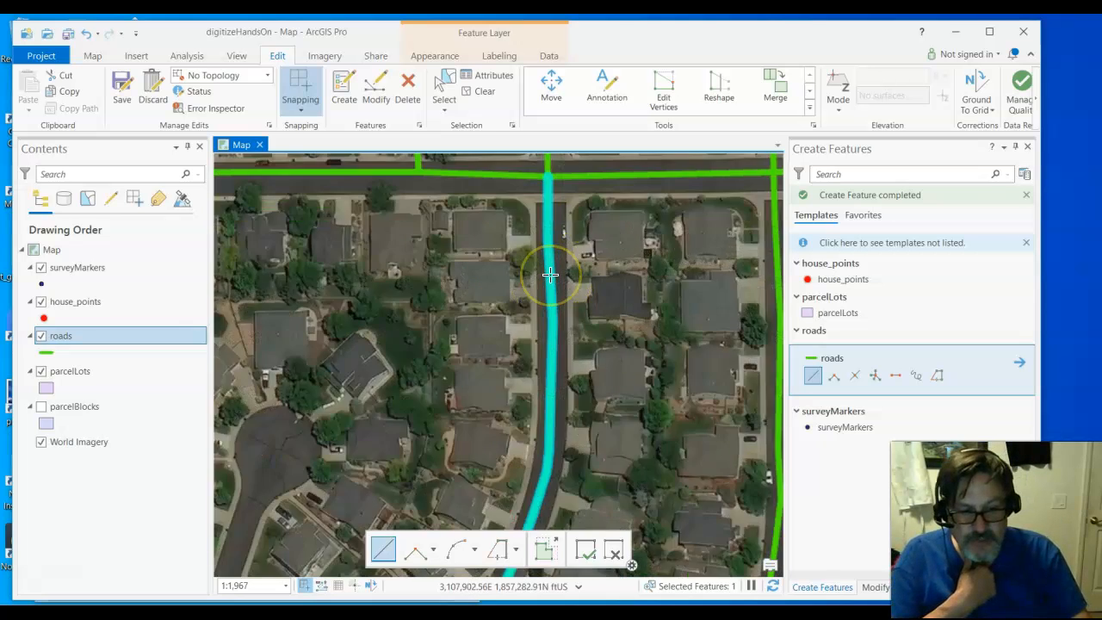
scroll(551, 274, down, 3)
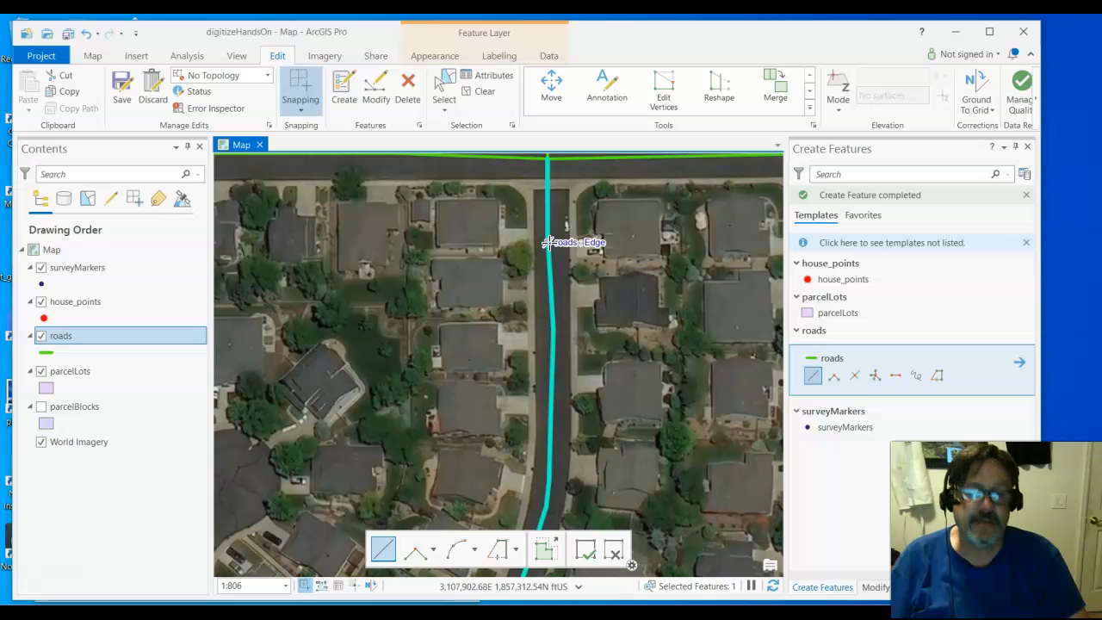
scroll(577, 300, down, 3)
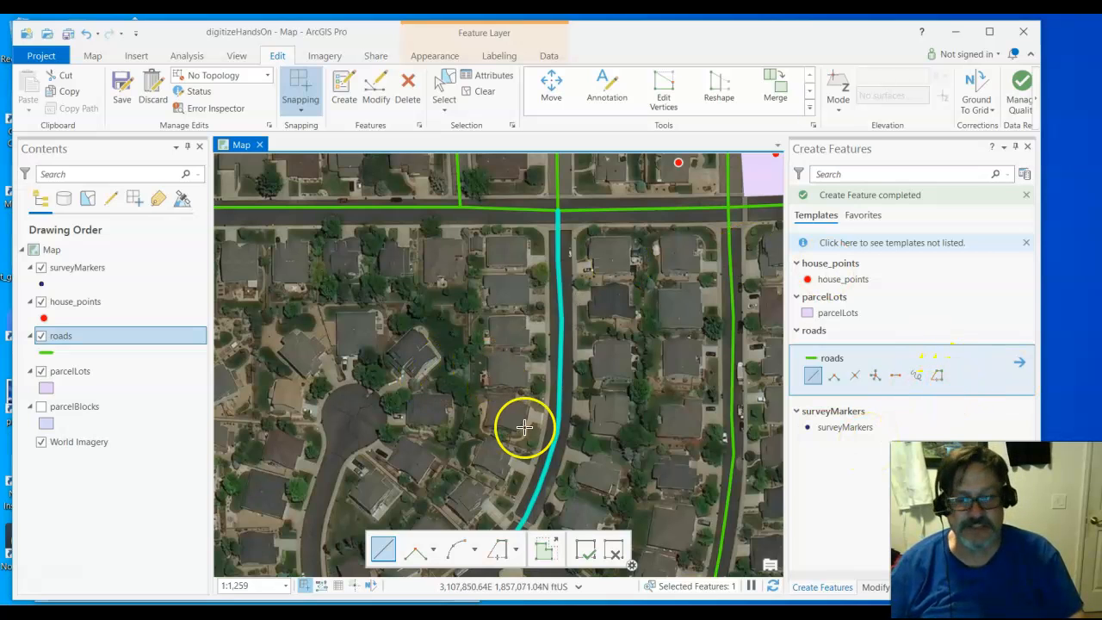
- Open the attributes of the newly digitized road line south of the east-west road
scroll(442, 385, down, 3)
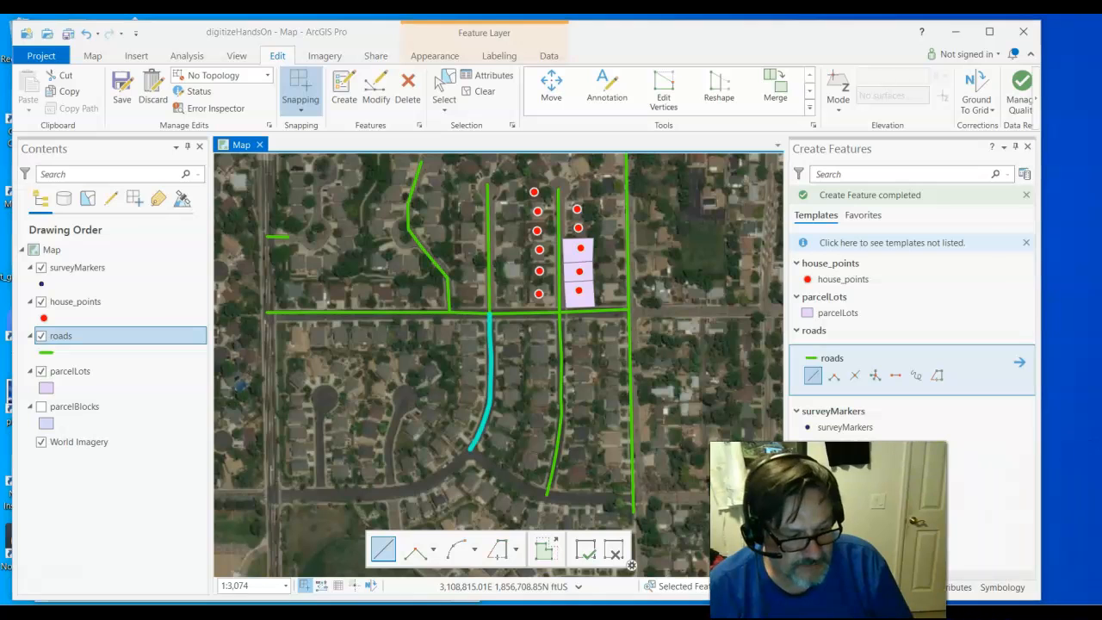
click(947, 587)
click(738, 308)
click(442, 97)
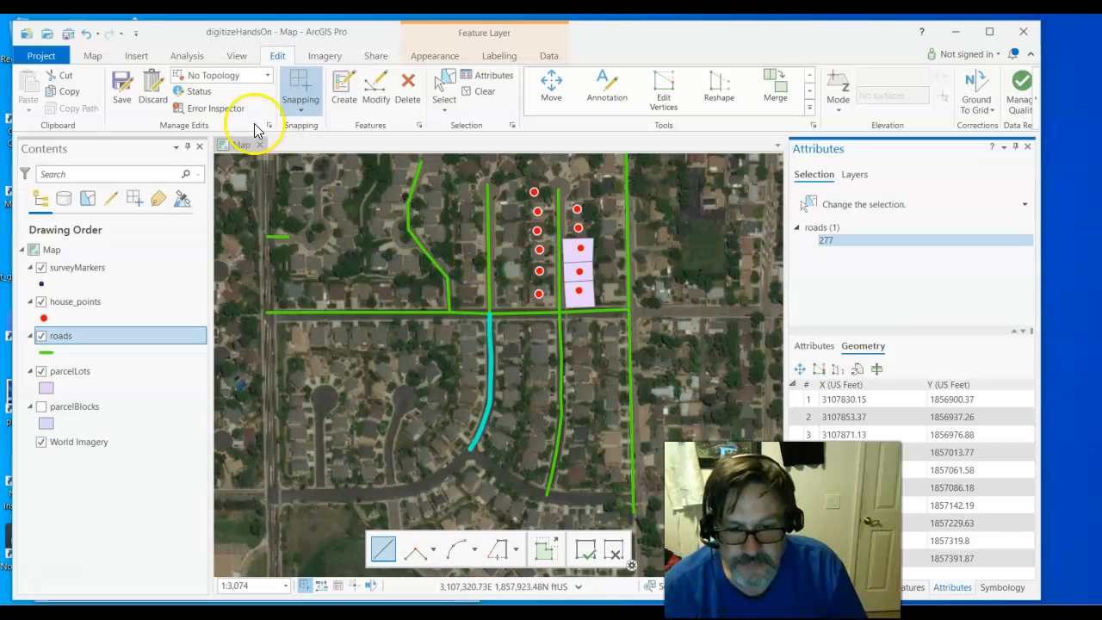
- Explore the adjoining road line north of the intersection and check its attribute values for a street name
click(93, 57)
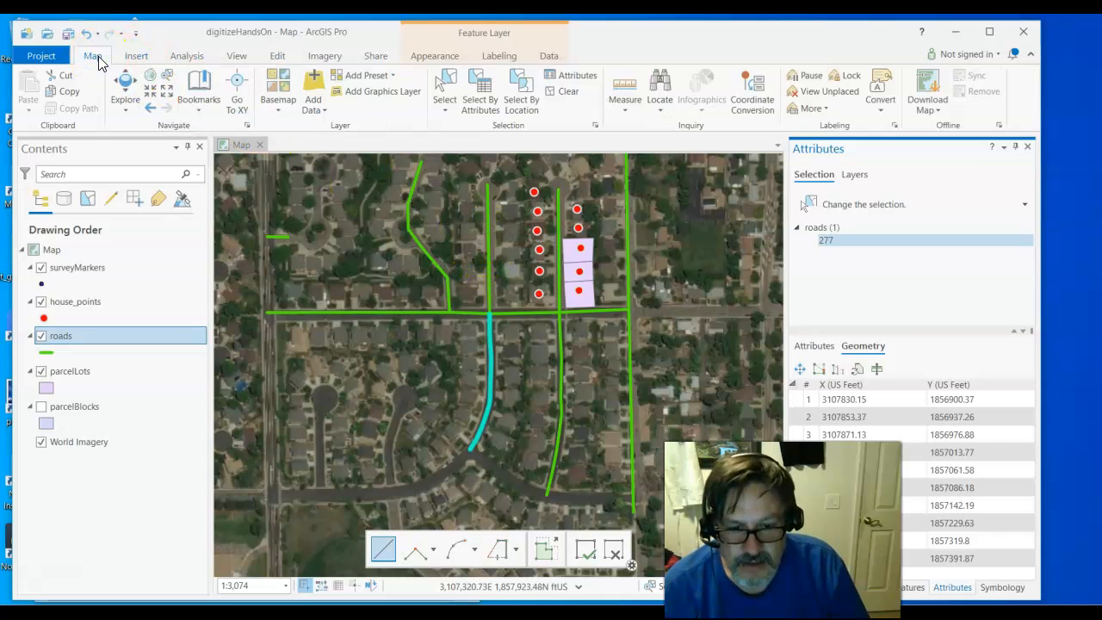
click(124, 86)
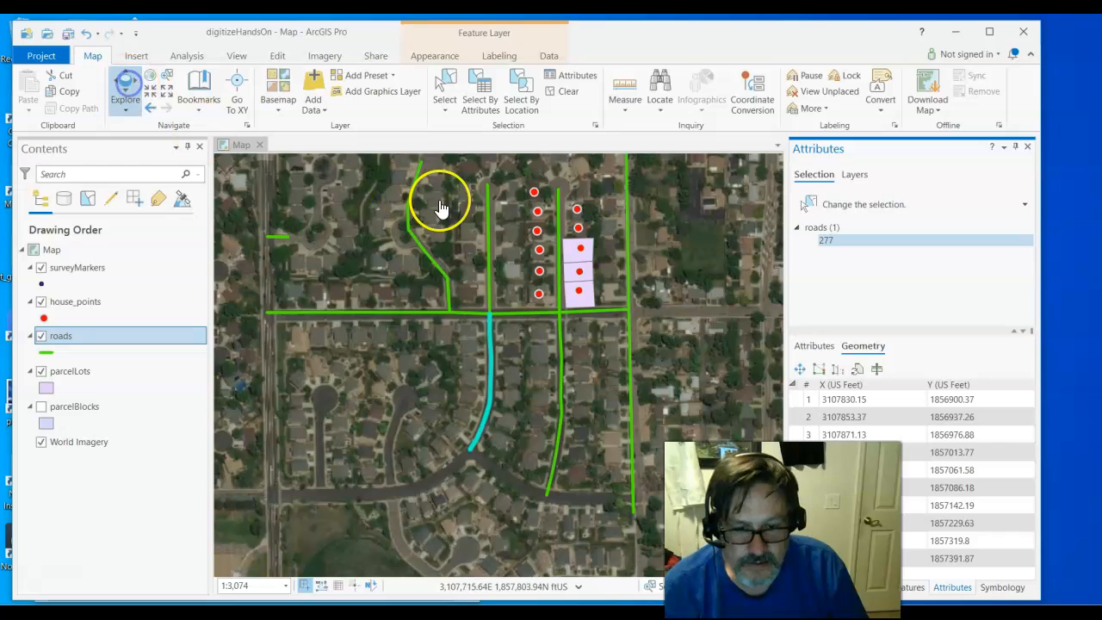
click(495, 263)
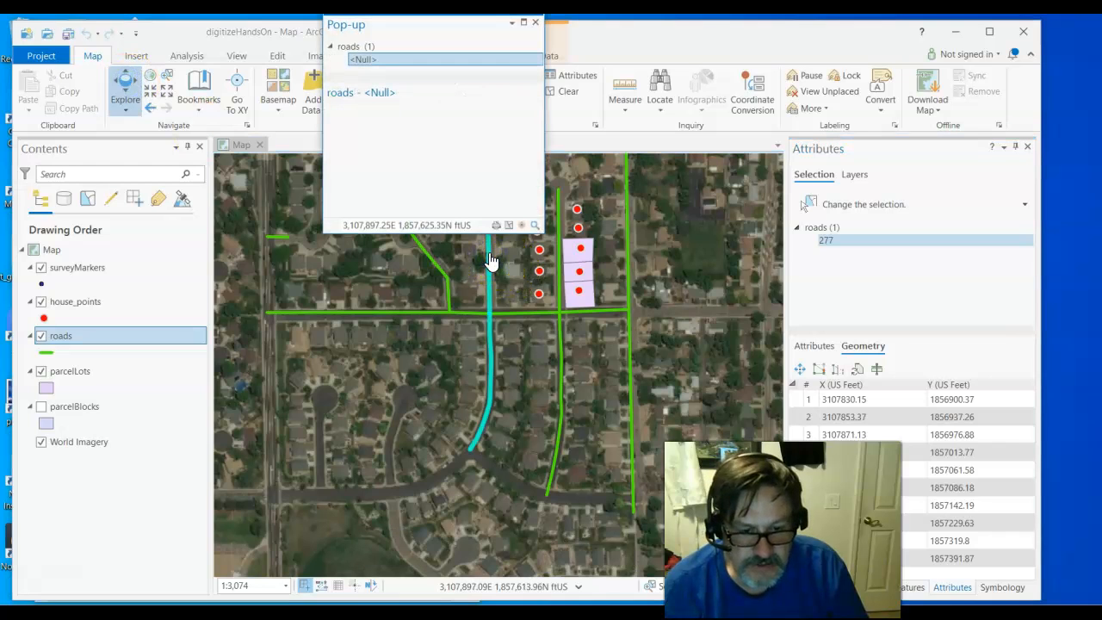
scroll(447, 164, down, 2)
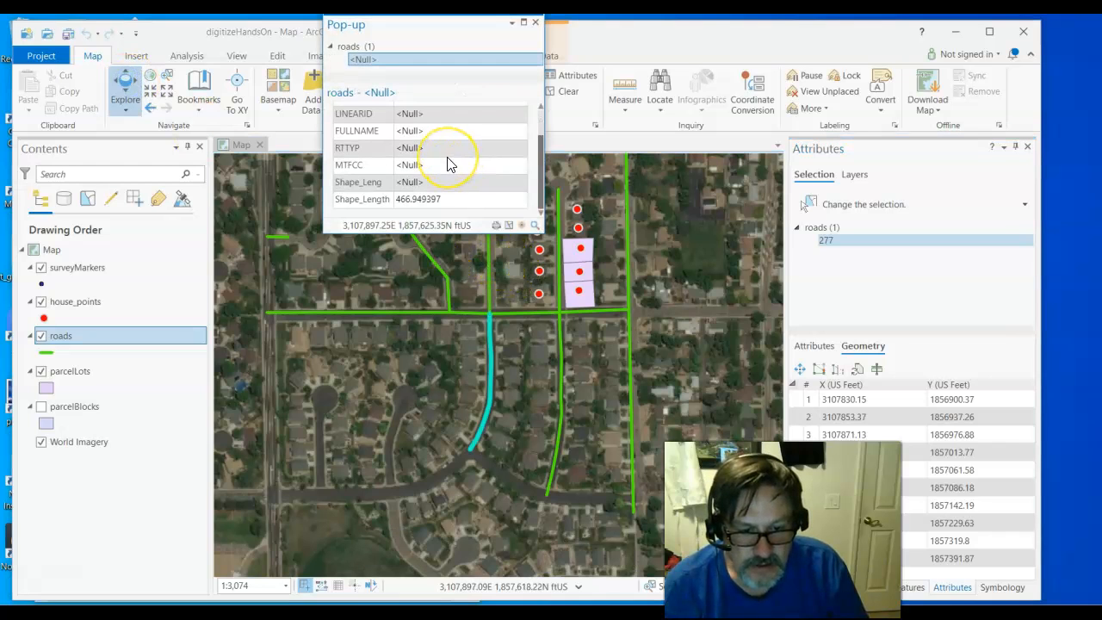
scroll(448, 164, up, 2)
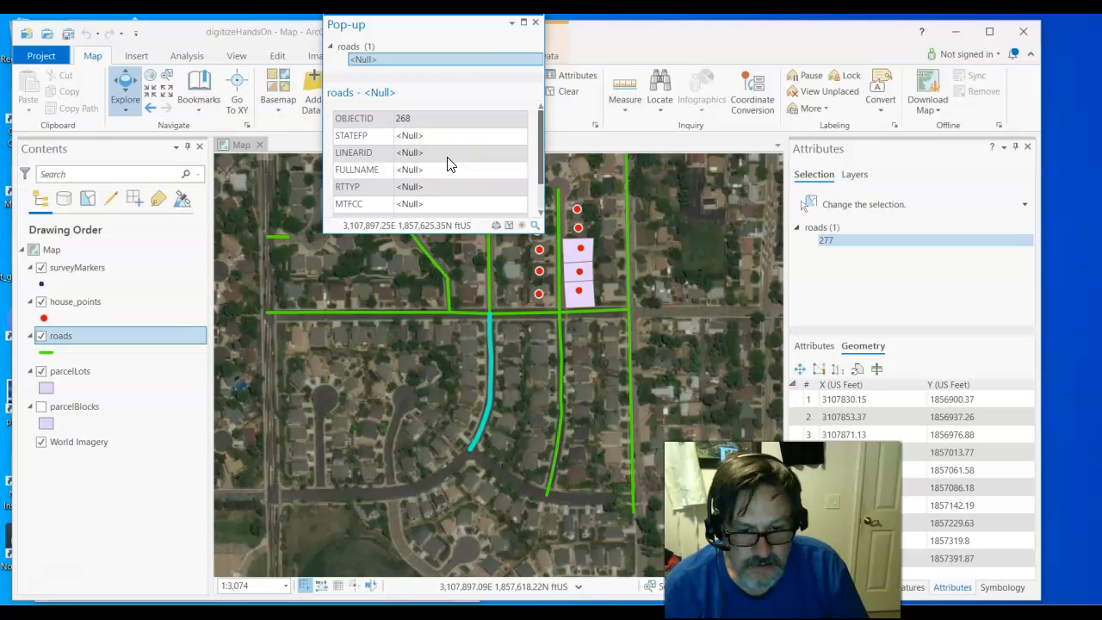
click(535, 22)
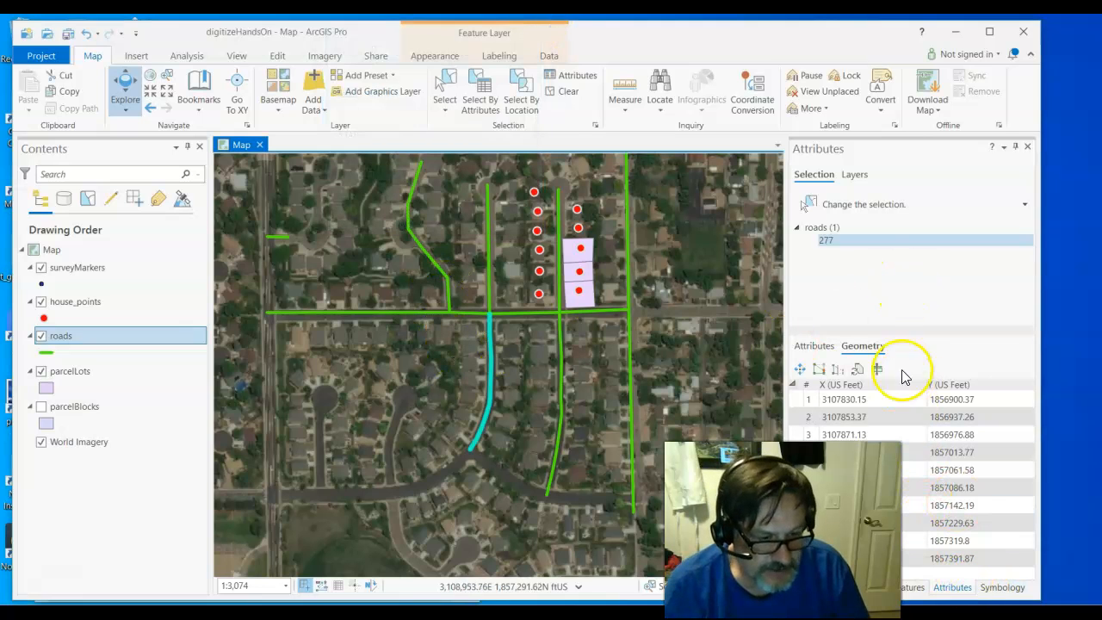
- Set the new road's FULLNAME attribute to Ash St and apply the change
click(870, 285)
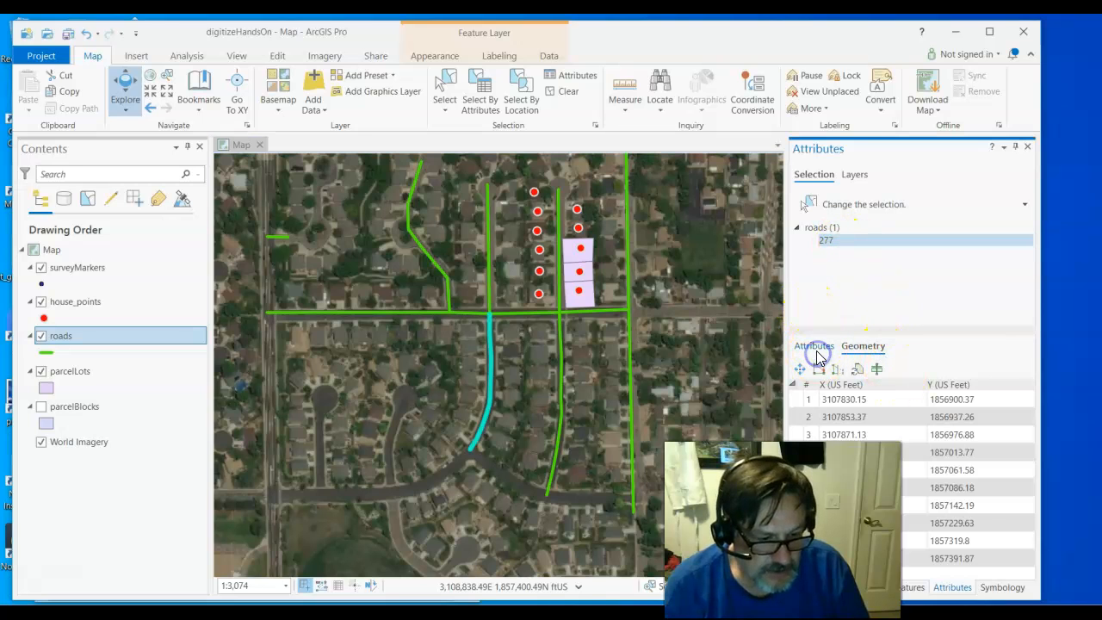
click(814, 345)
click(936, 429)
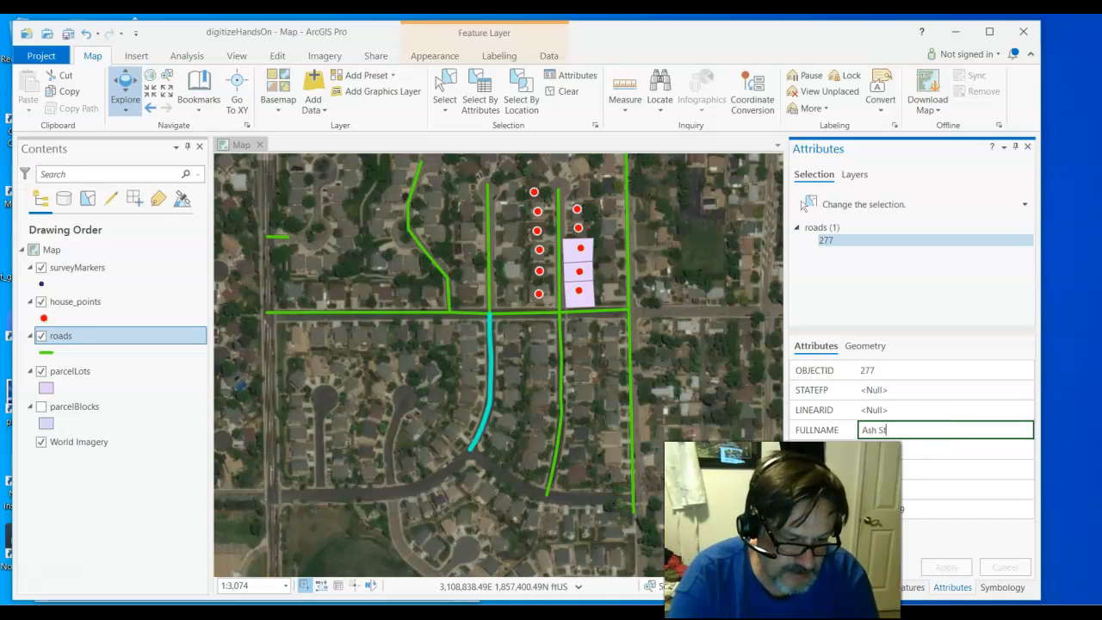
key(Tab)
click(946, 567)
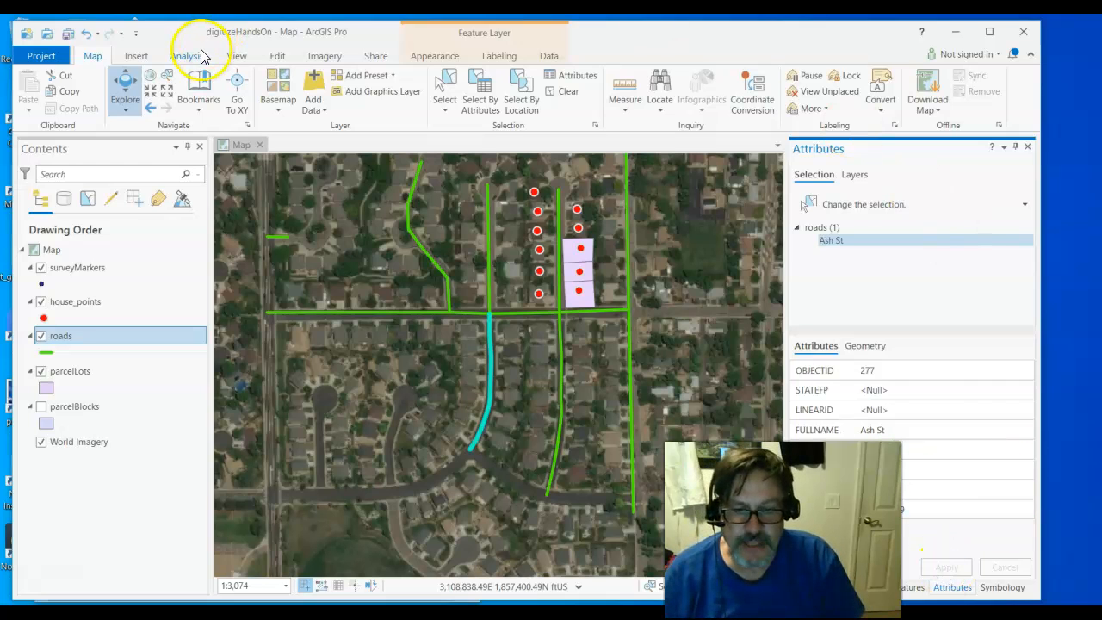
- Save all edits made to the map's layers
click(282, 59)
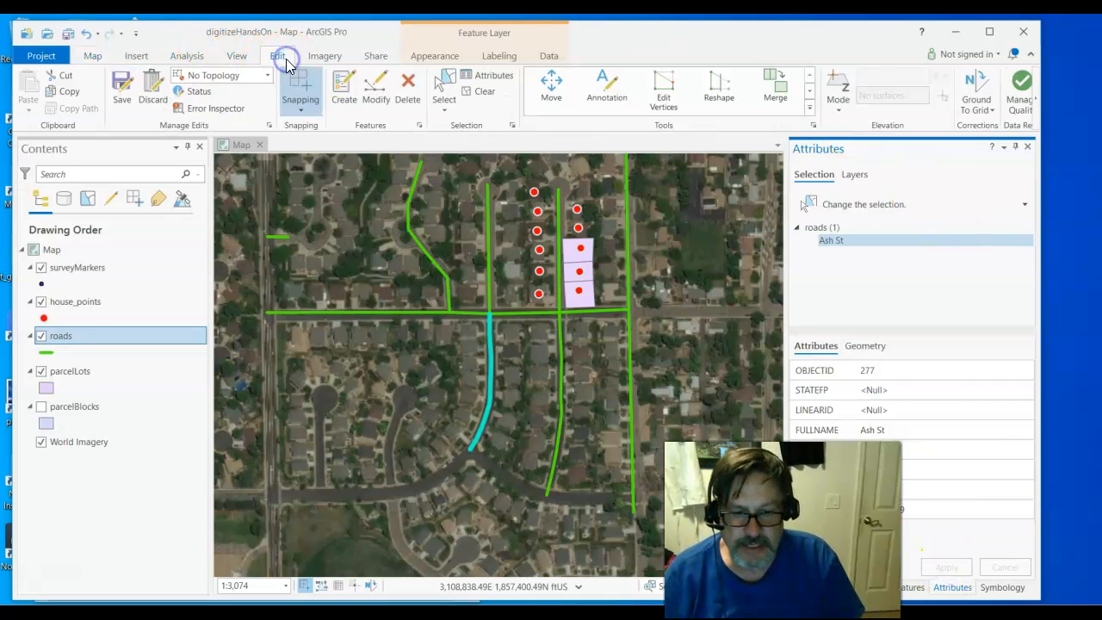
click(120, 94)
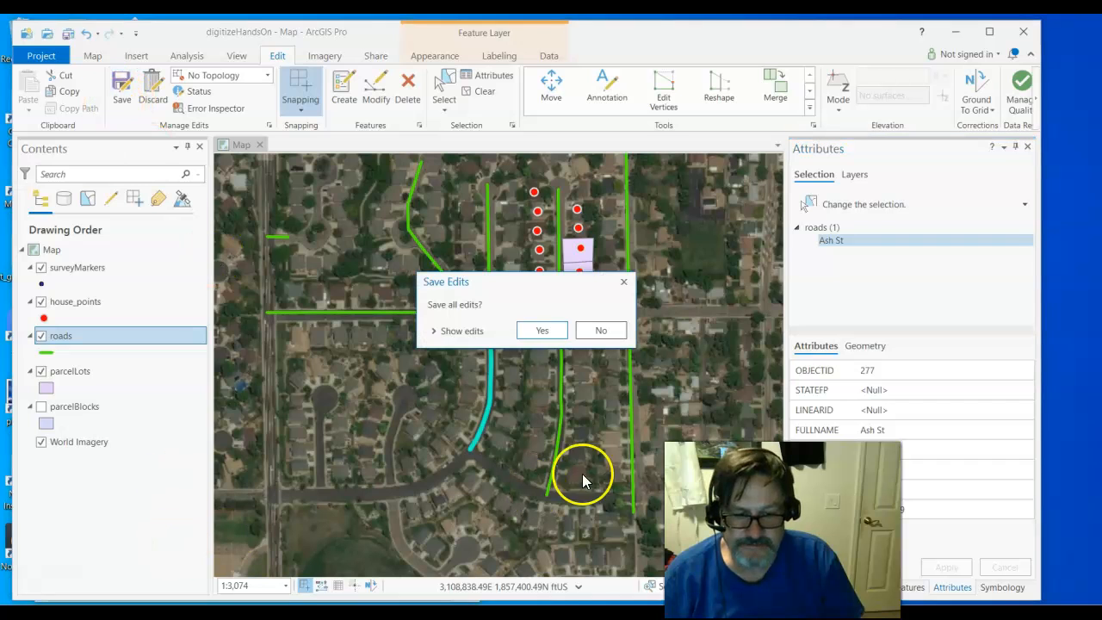
click(559, 335)
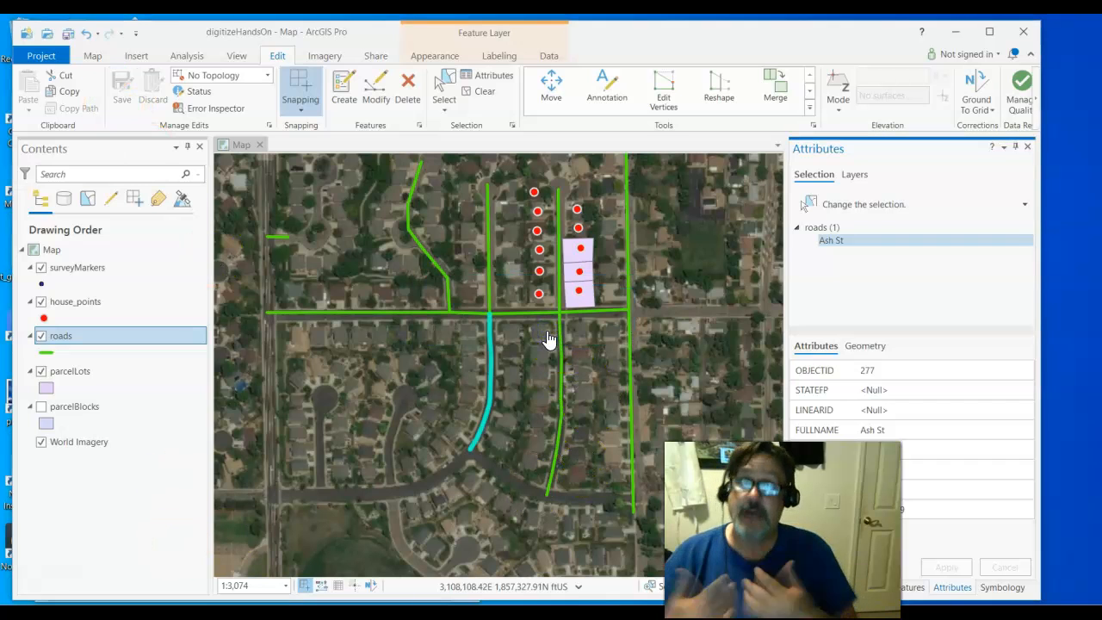
click(634, 270)
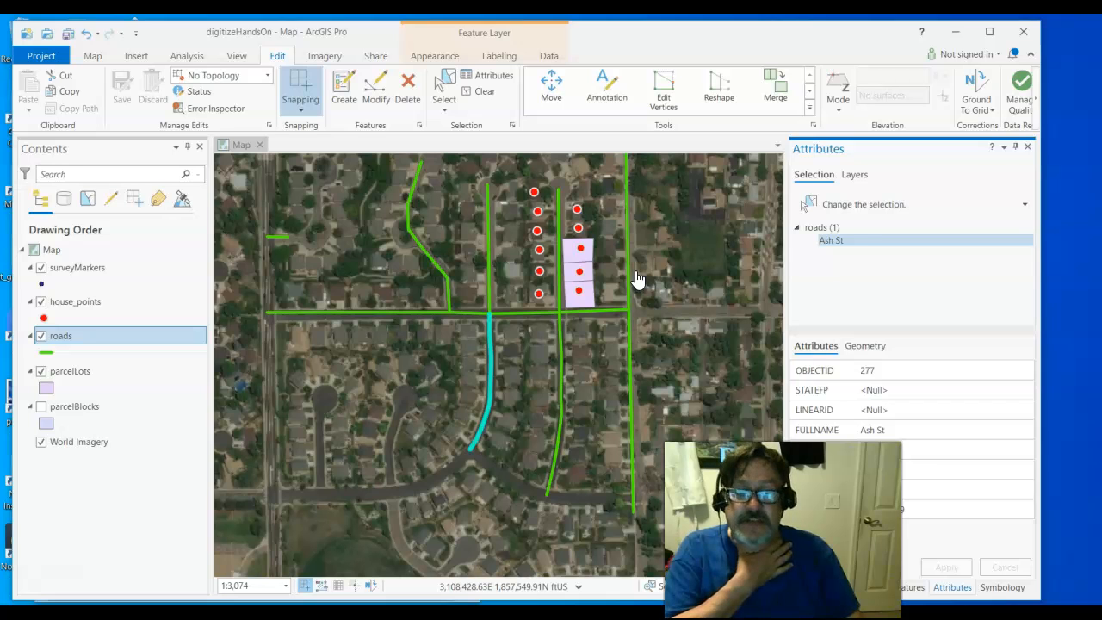
click(611, 405)
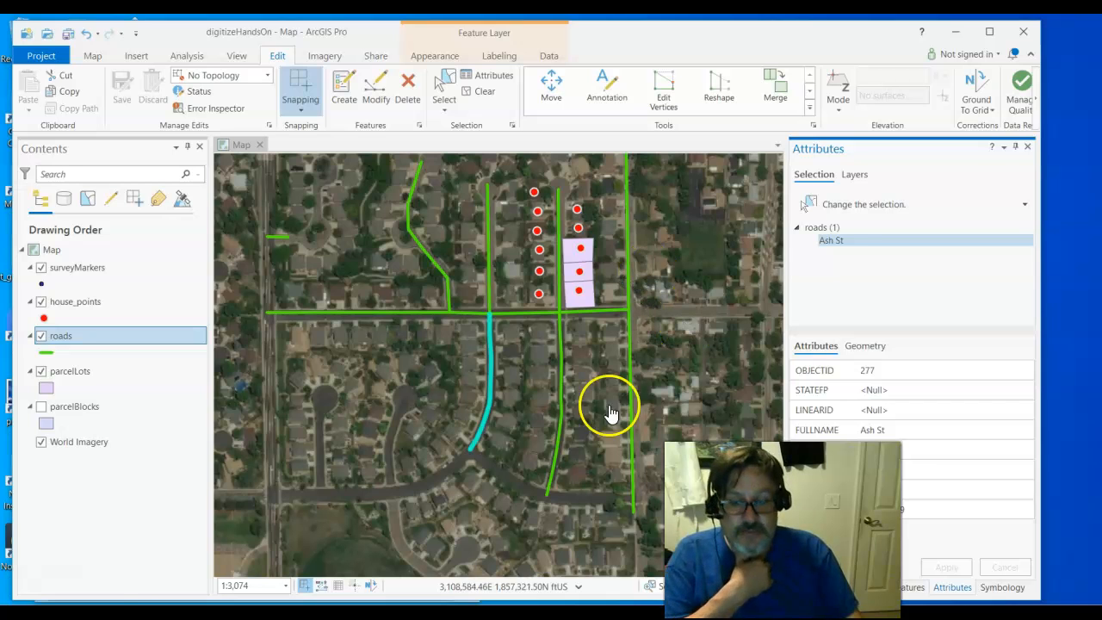